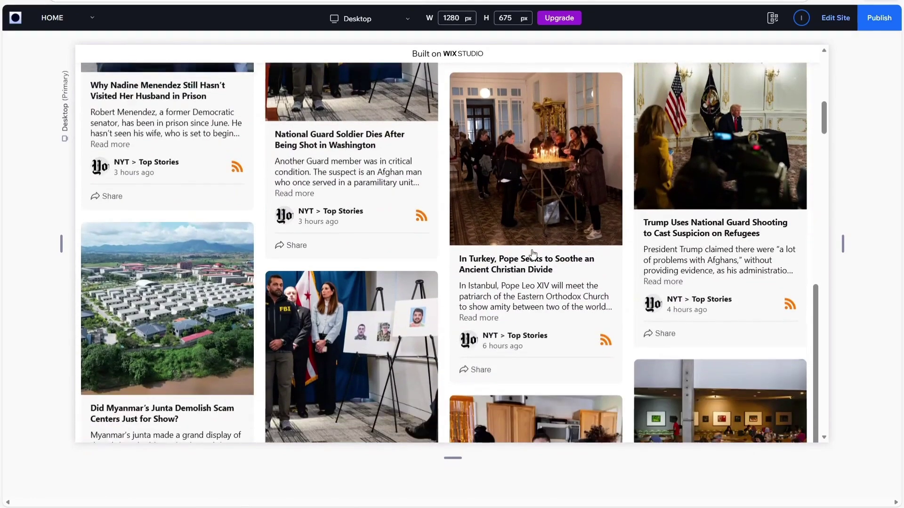
scroll(600, 259, down, 7)
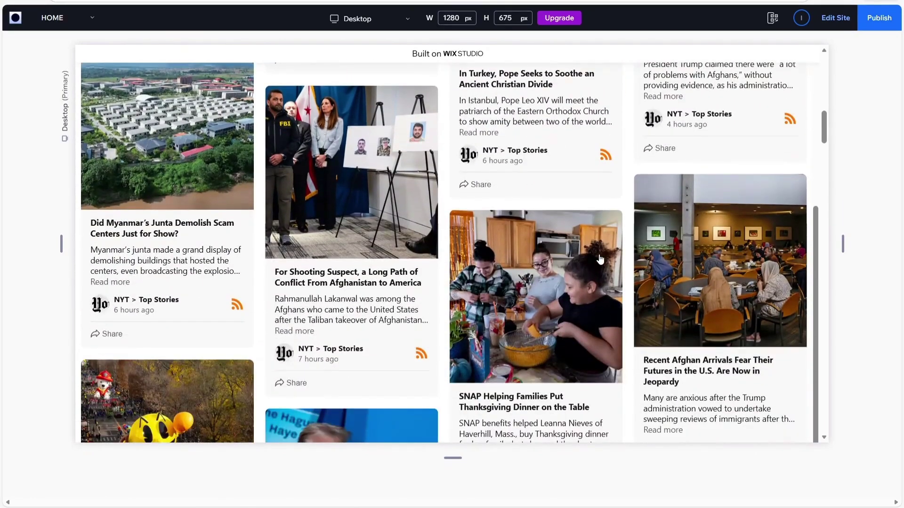
scroll(600, 259, up, 15)
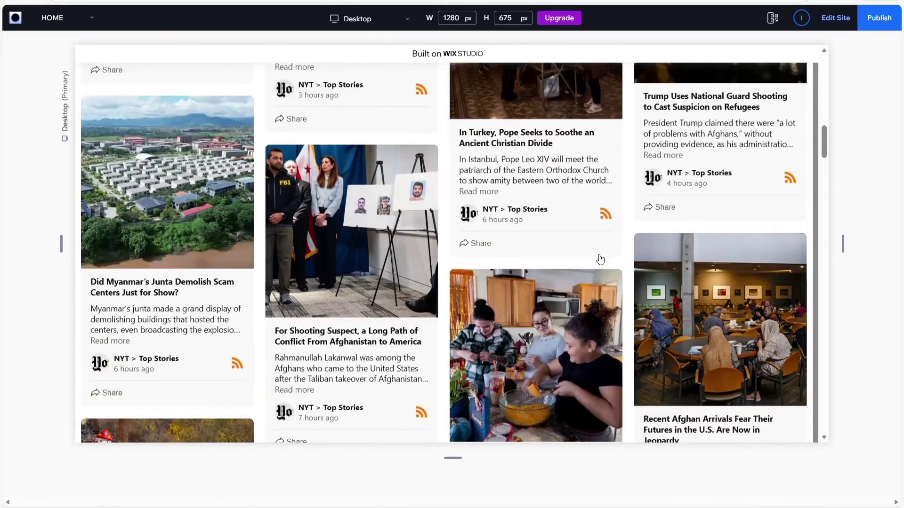
scroll(604, 256, up, 5)
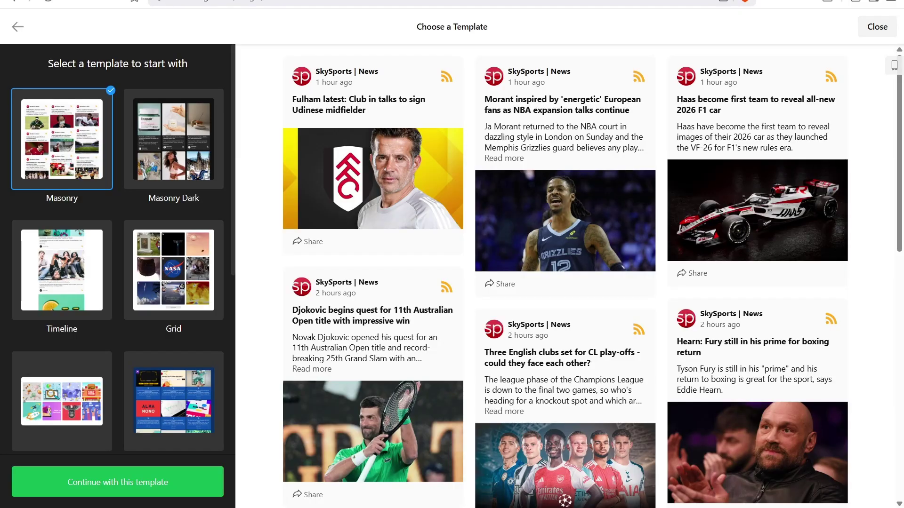
Preview the Masonry Dark, Timeline, Grid and Carousel templates, loading more posts in Grid and advancing the Carousel.
click(176, 137)
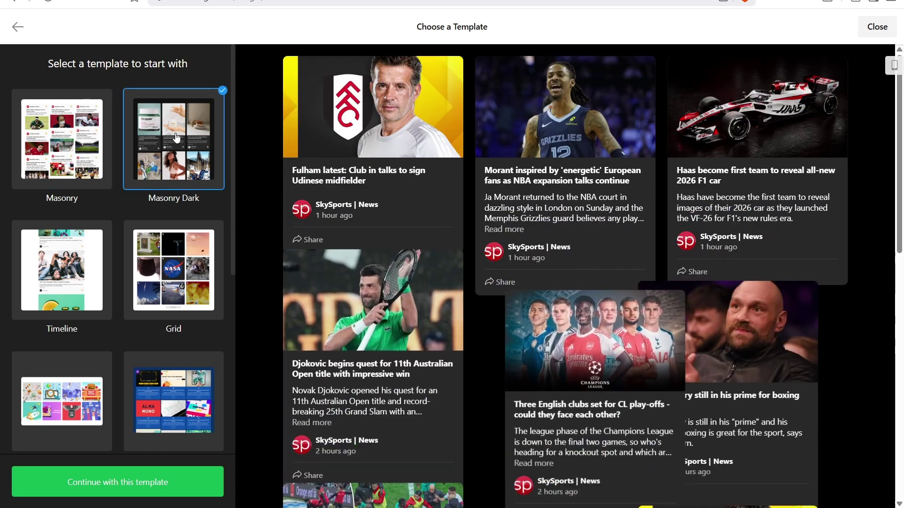
scroll(70, 147, down, 3)
click(70, 148)
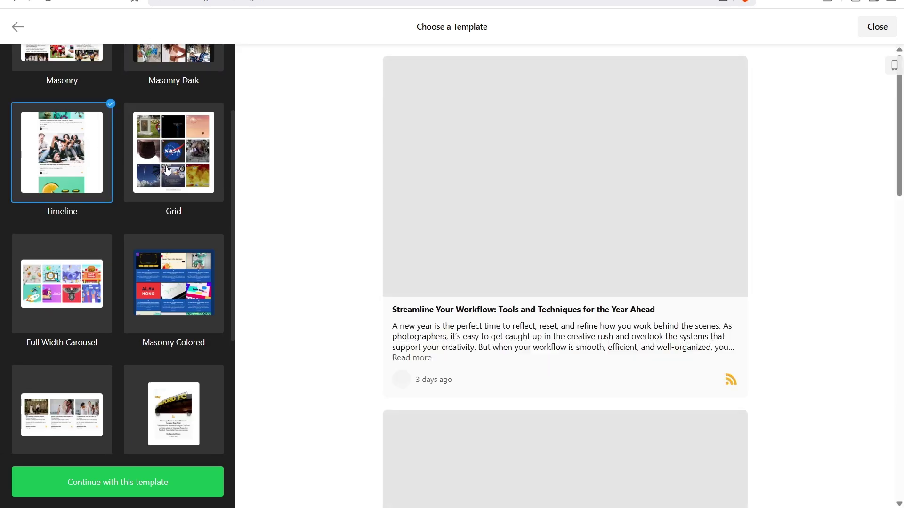
click(175, 174)
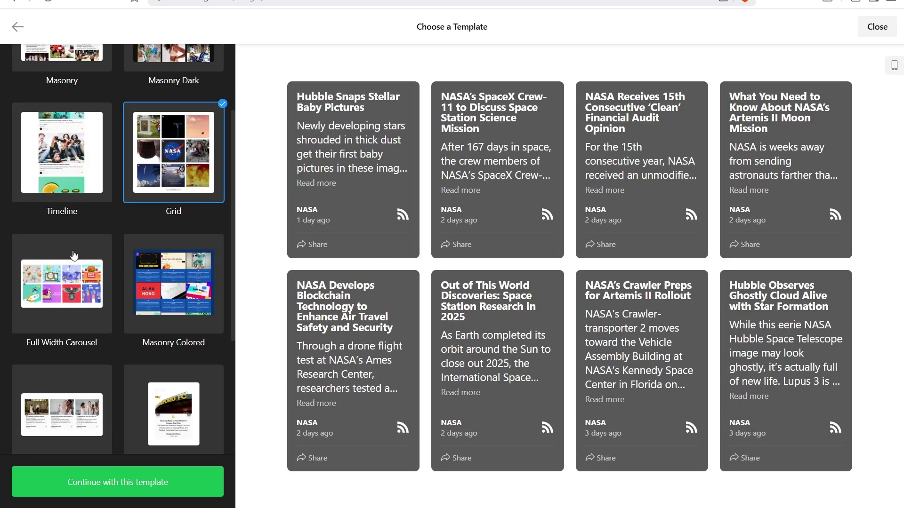
scroll(189, 354, down, 4)
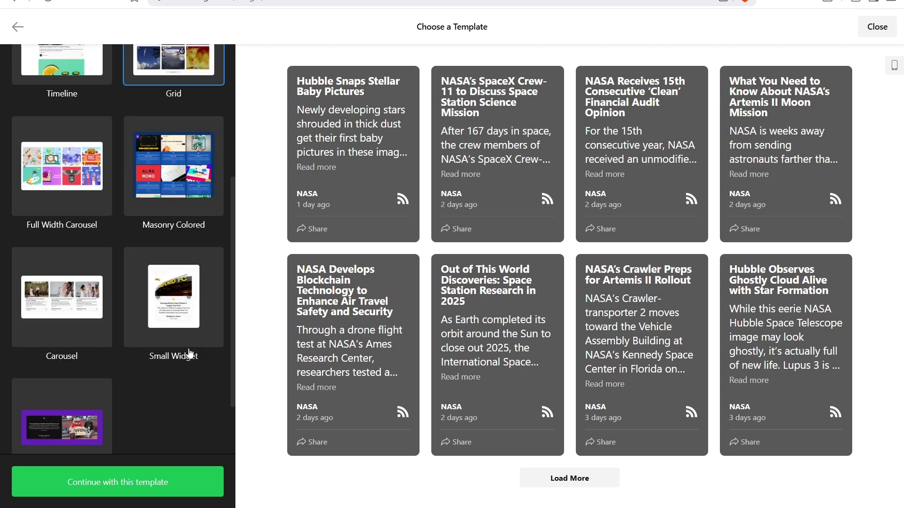
click(591, 477)
scroll(609, 353, down, 3)
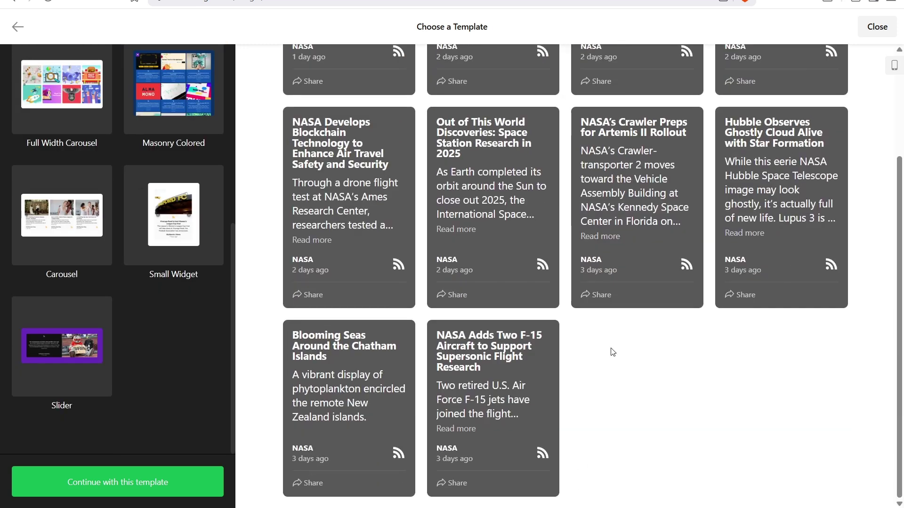
click(77, 229)
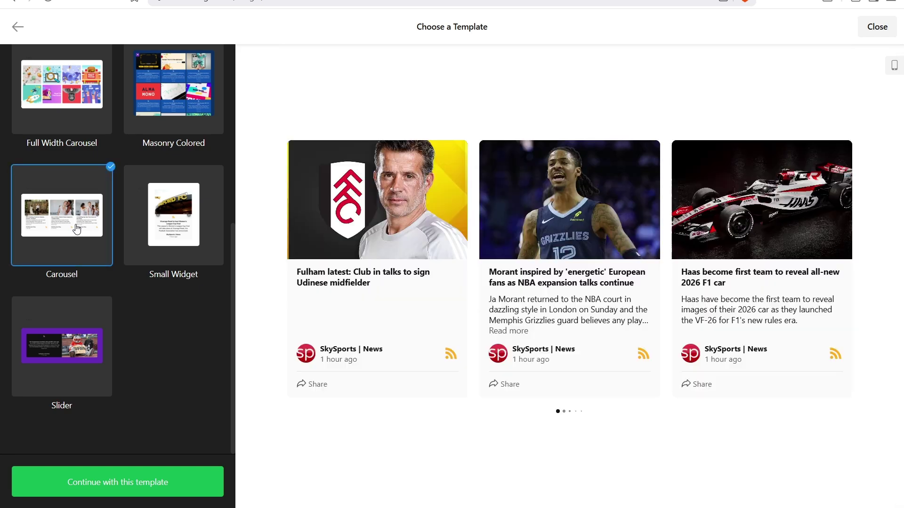
click(564, 412)
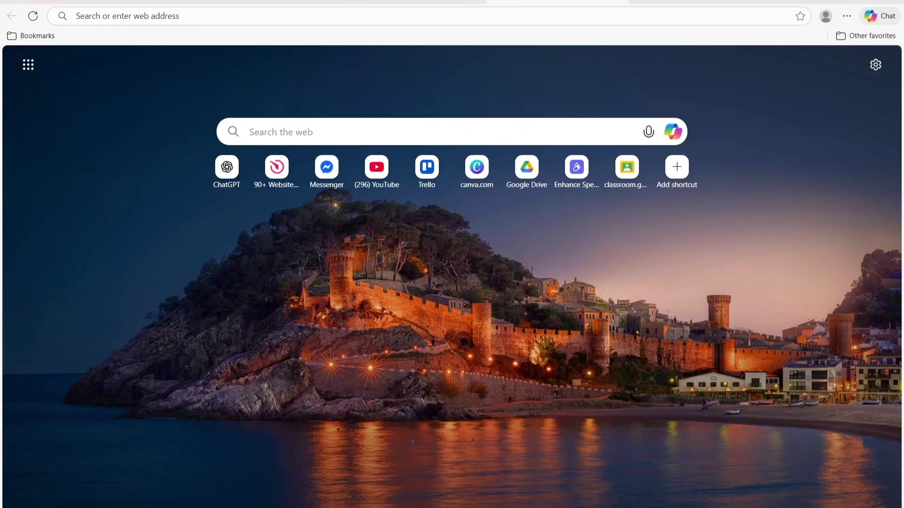
click(377, 25)
text(https://go.elfsight.io/click?pid=3141&offer_id=3)
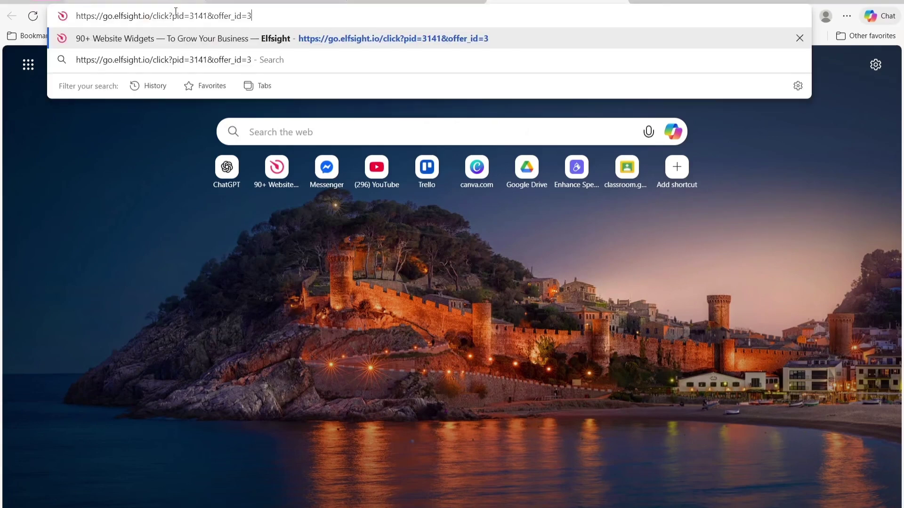
click(182, 43)
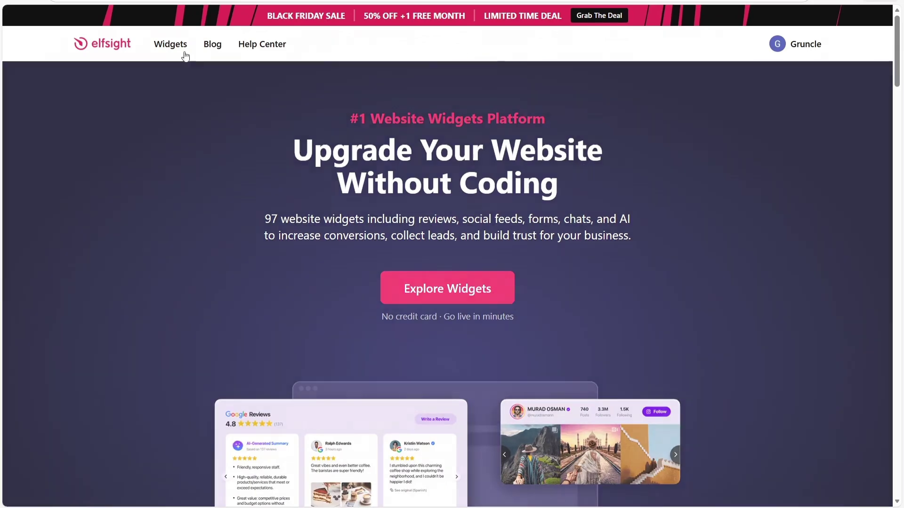
Find the RSS Feed widget among the social widgets and start creating it for free.
click(175, 48)
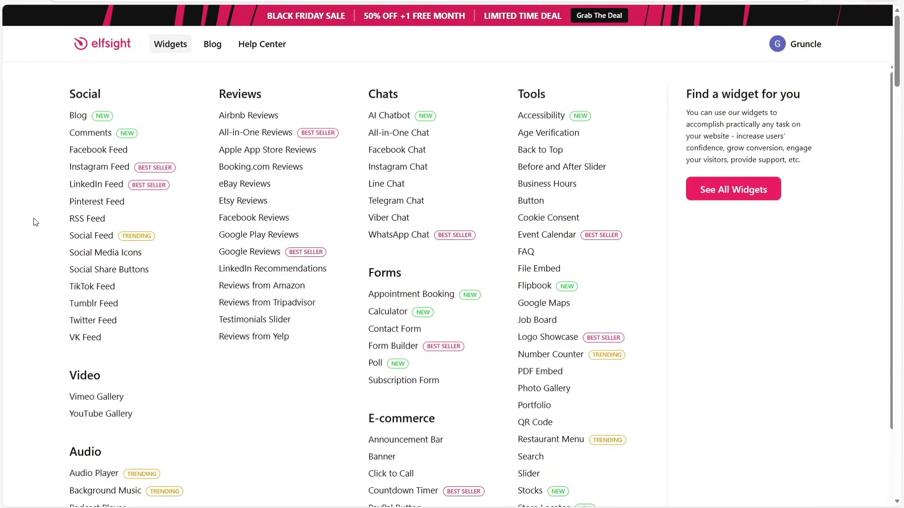
click(89, 219)
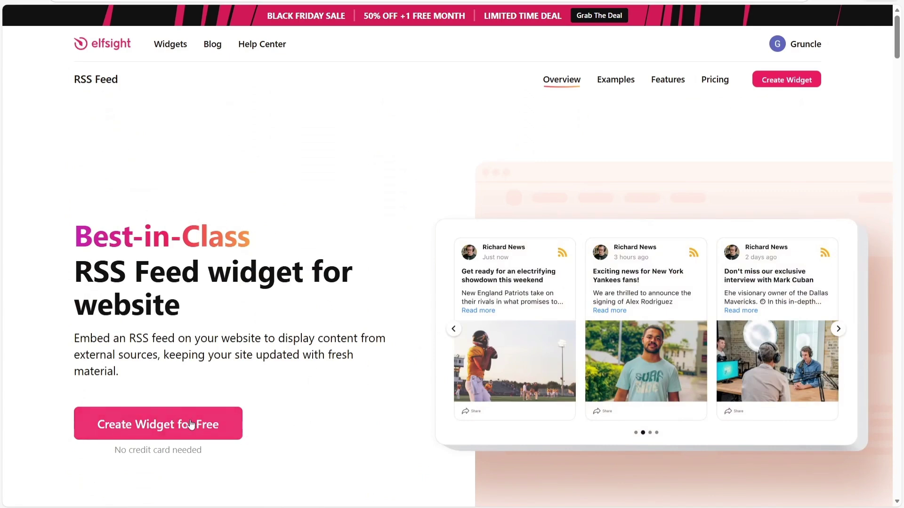
click(151, 424)
Preview the RSS Feed templates from Masonry through Masonry Colored, and load more posts in the Masonry Colored preview.
click(89, 166)
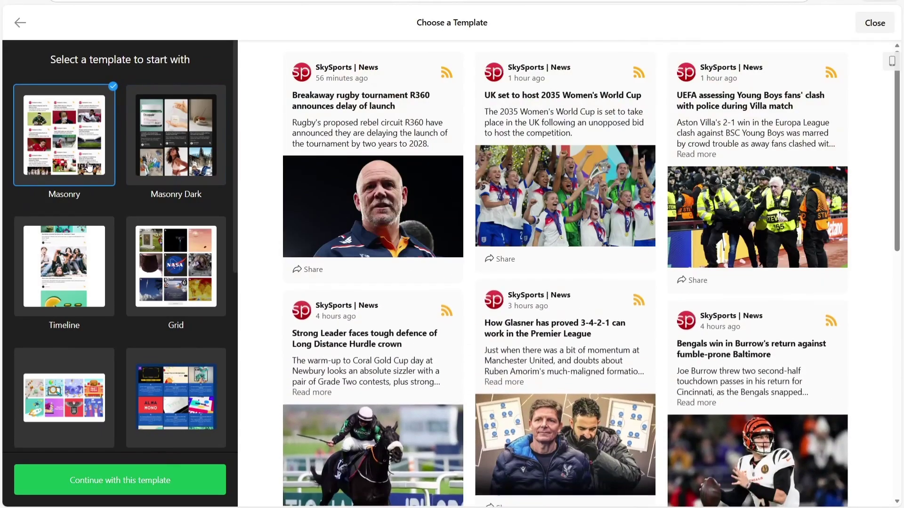
click(144, 162)
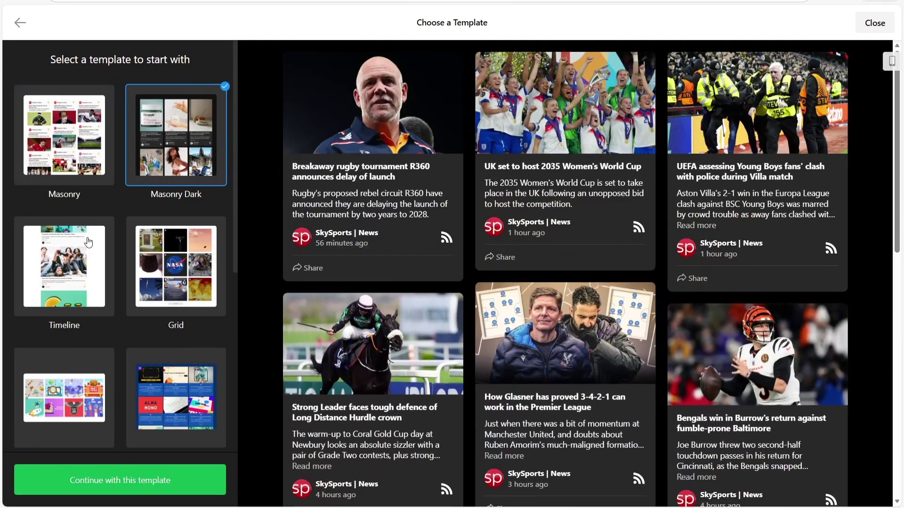
click(89, 242)
scroll(151, 232, down, 2)
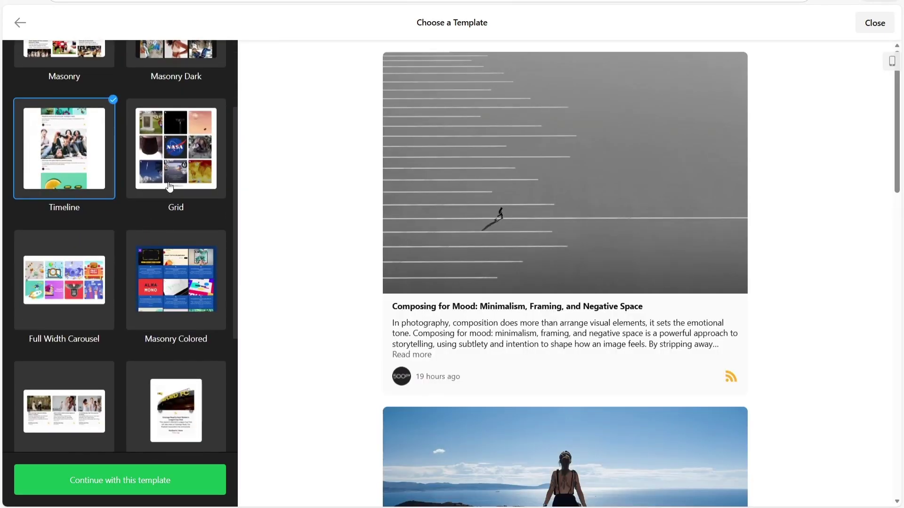
click(170, 187)
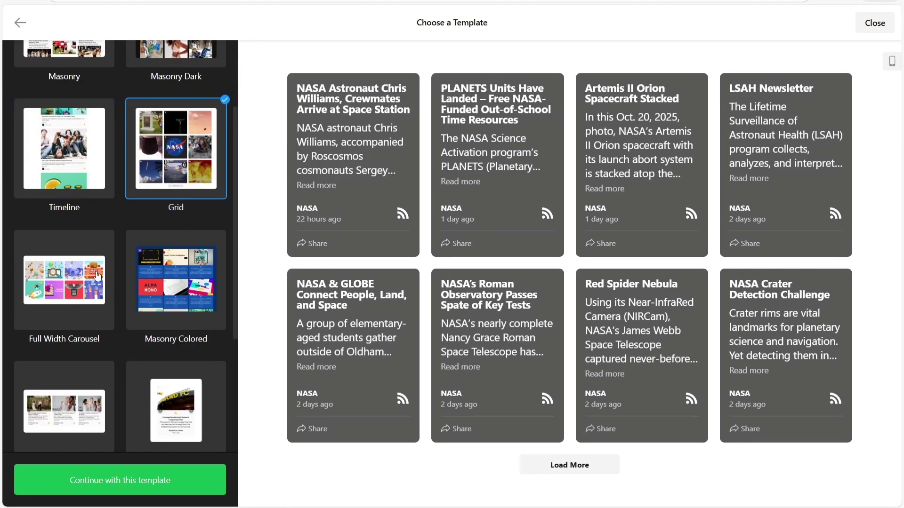
click(97, 277)
click(161, 275)
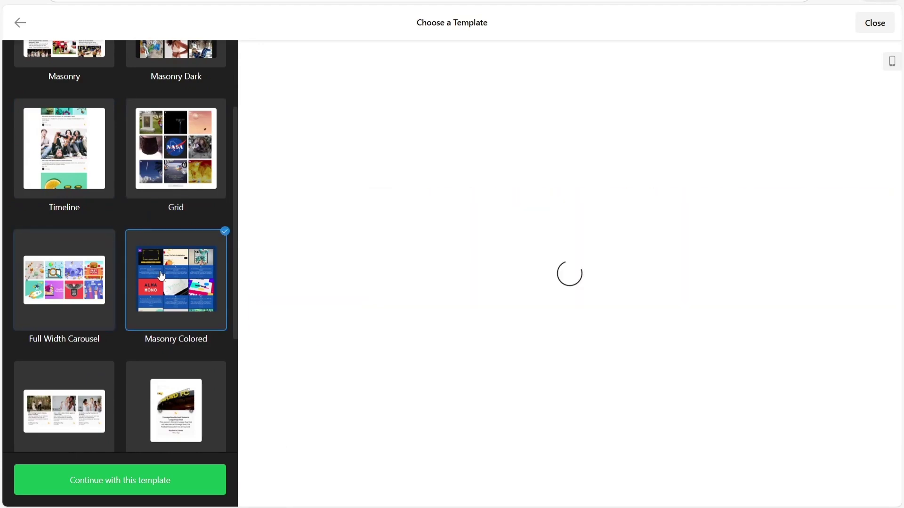
scroll(311, 231, down, 6)
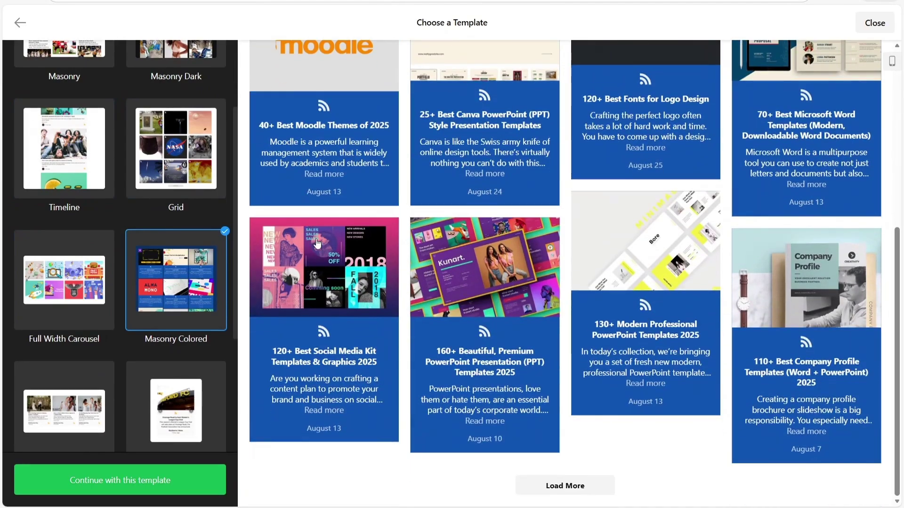
click(568, 486)
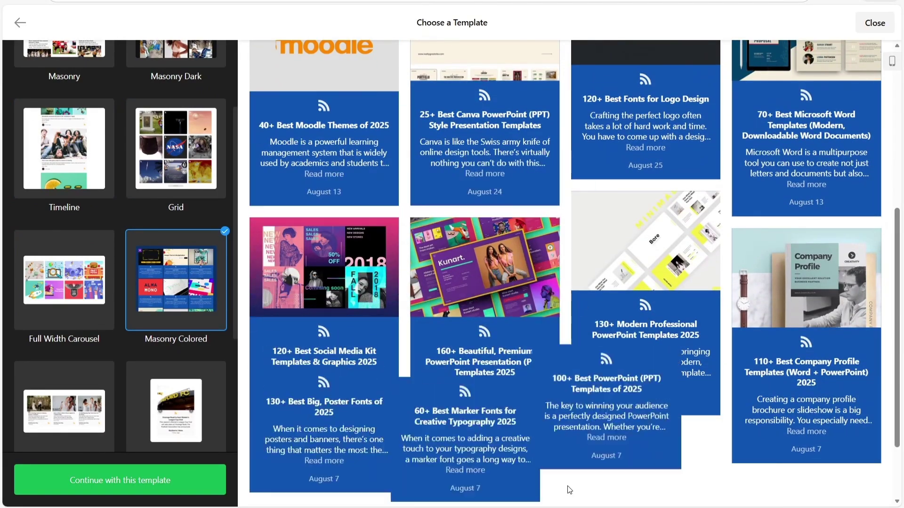
scroll(565, 452, down, 4)
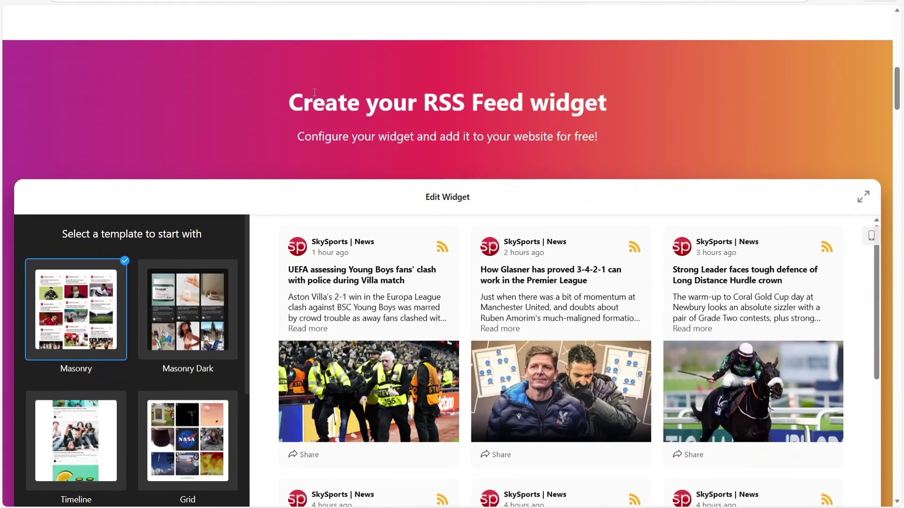
Enlarge the embedded widget editor and compare the Masonry Dark, Timeline, Grid, Full Width Carousel and Masonry Colored templates.
scroll(432, 106, down, 3)
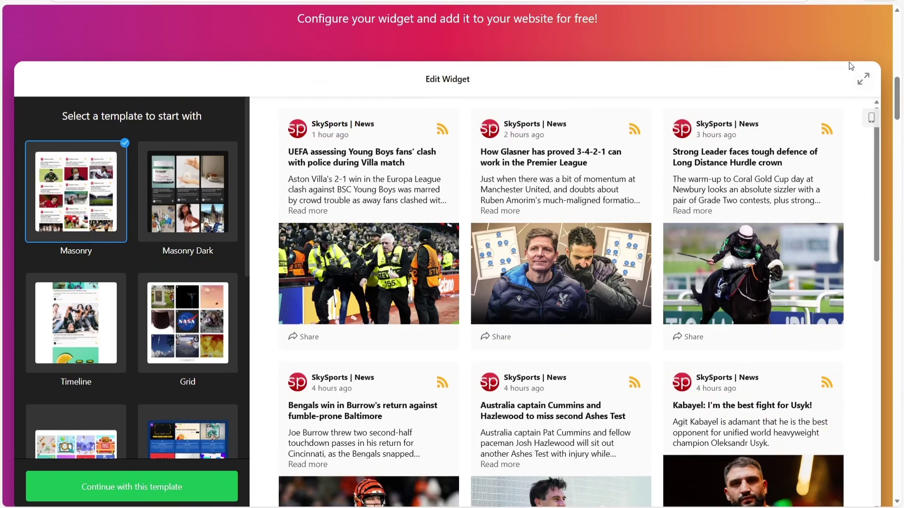
click(863, 79)
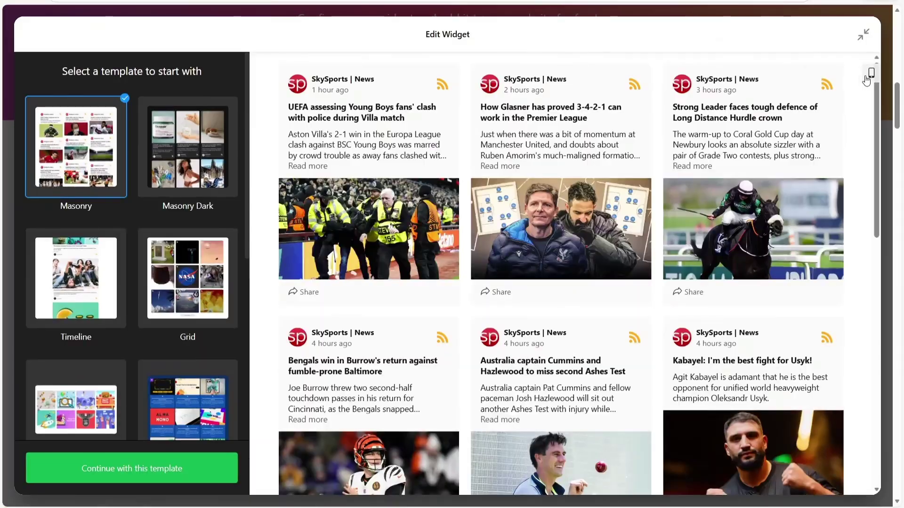
click(190, 146)
scroll(188, 197, down, 2)
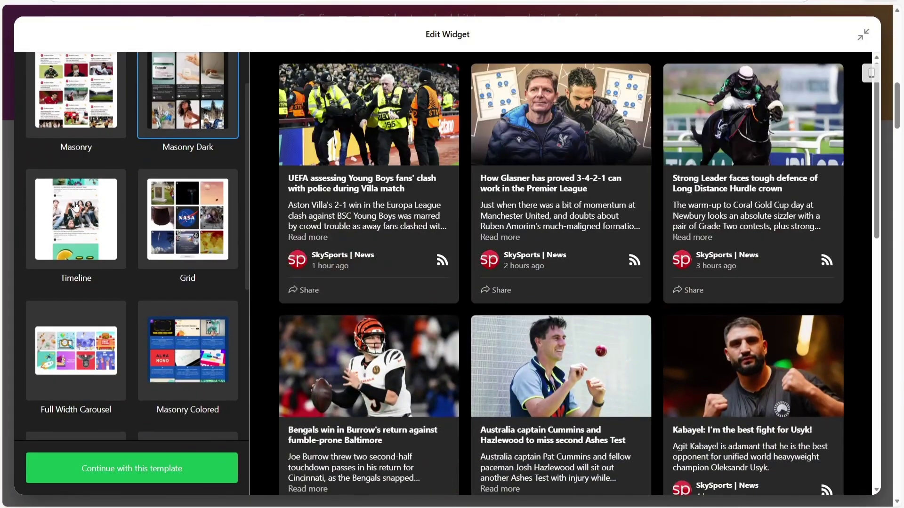
click(75, 207)
click(219, 212)
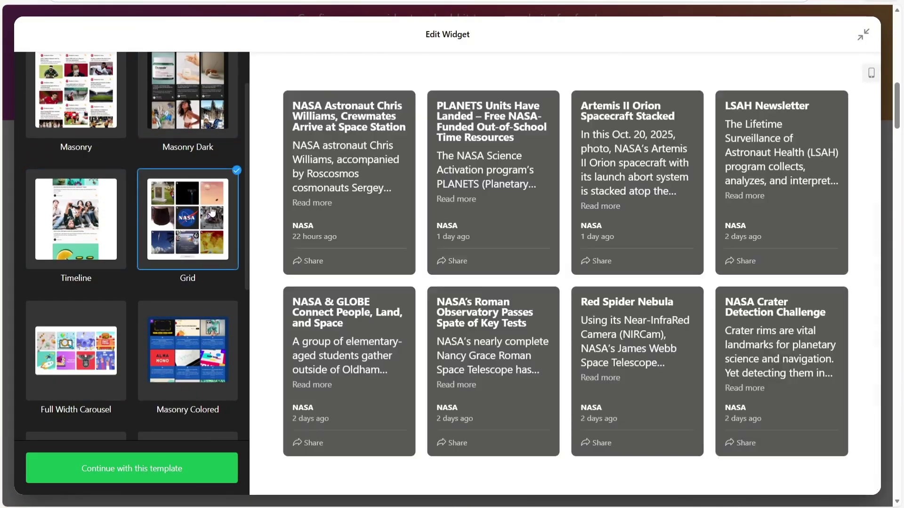
scroll(78, 226, down, 2)
click(77, 228)
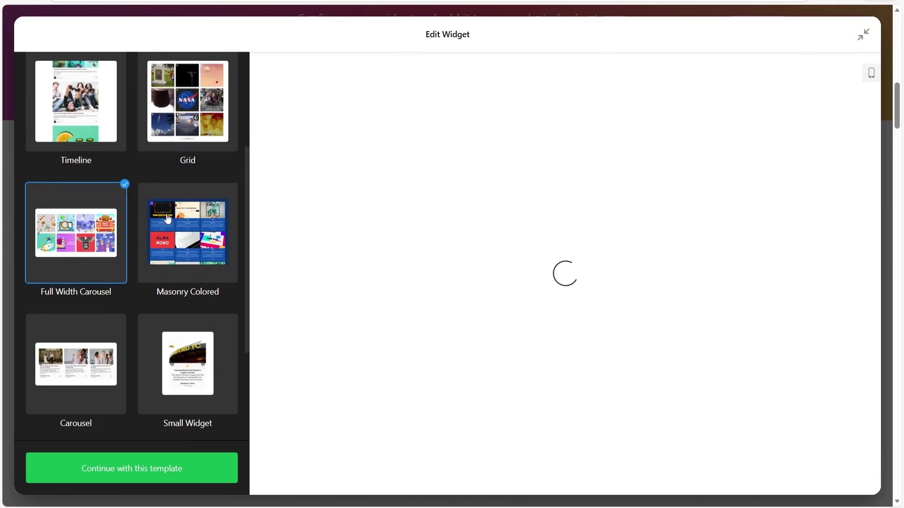
click(213, 235)
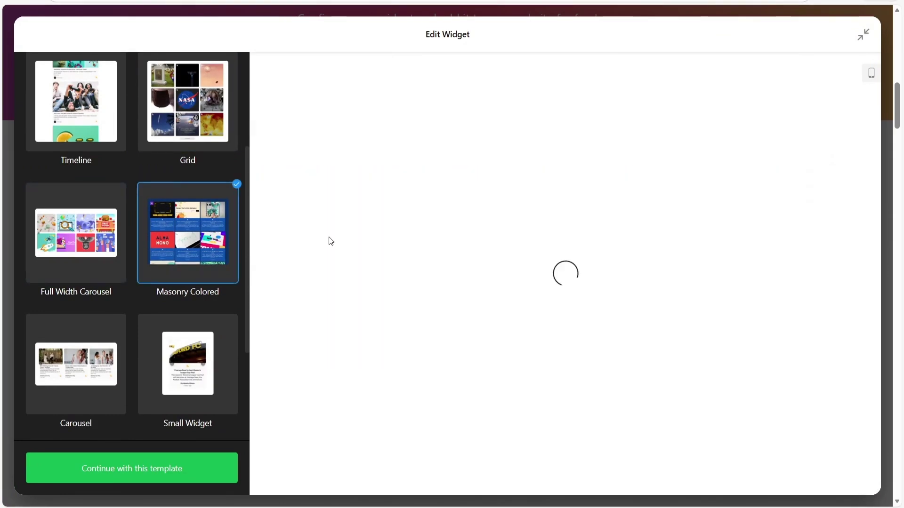
scroll(162, 278, up, 4)
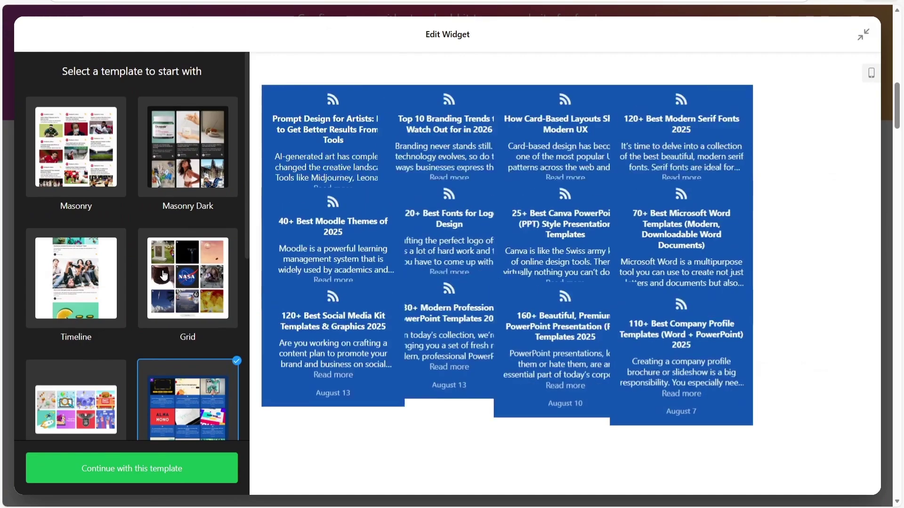
click(162, 278)
click(168, 192)
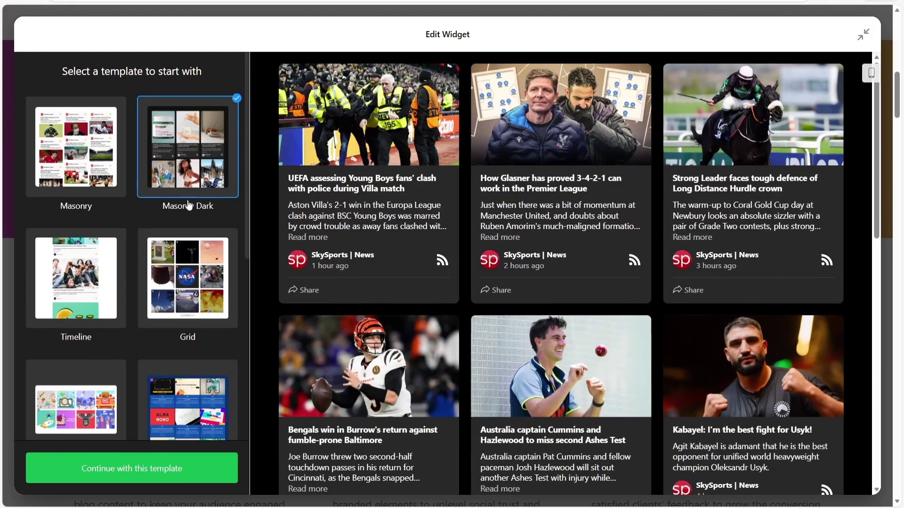
click(64, 273)
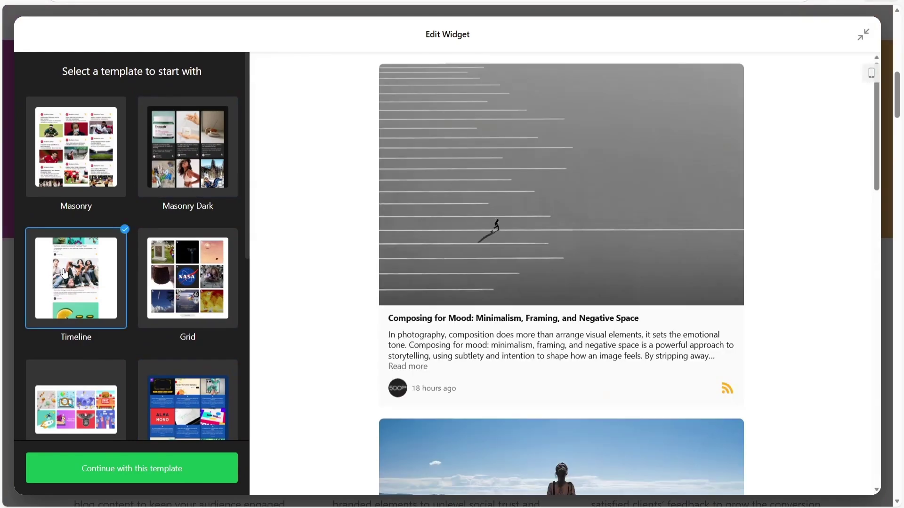
Select the Masonry template and continue with it.
click(67, 180)
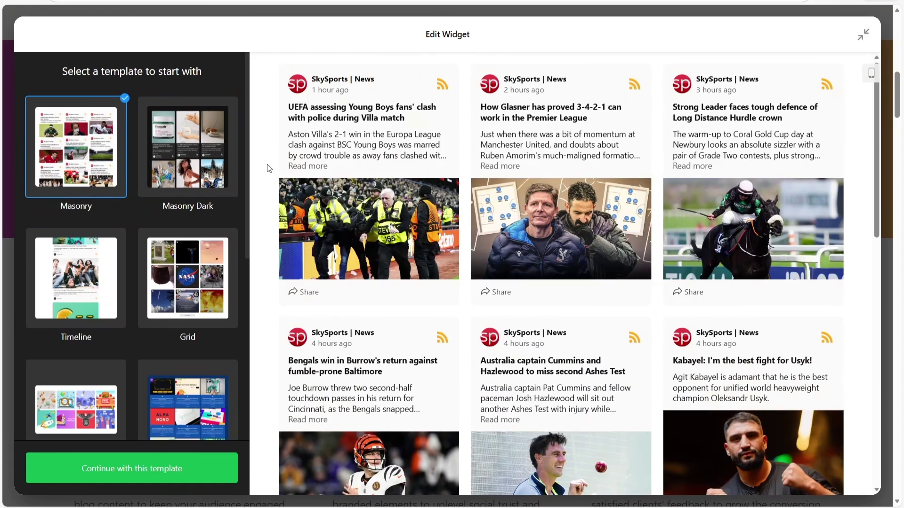
click(207, 475)
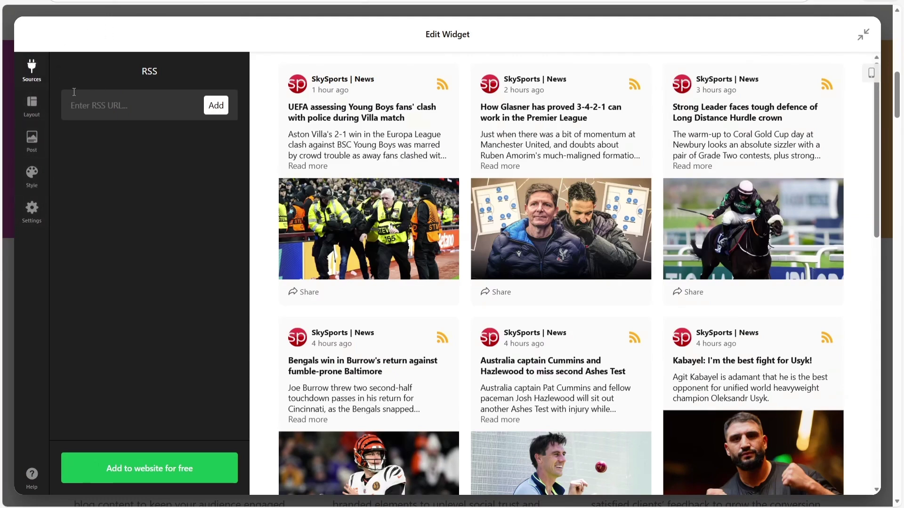
Add the New York Times feed rss.nytimes.com/services/xml/rss/nyt/HomePage.xml as the widget's RSS source.
click(91, 106)
click(95, 104)
key(ctrl+v)
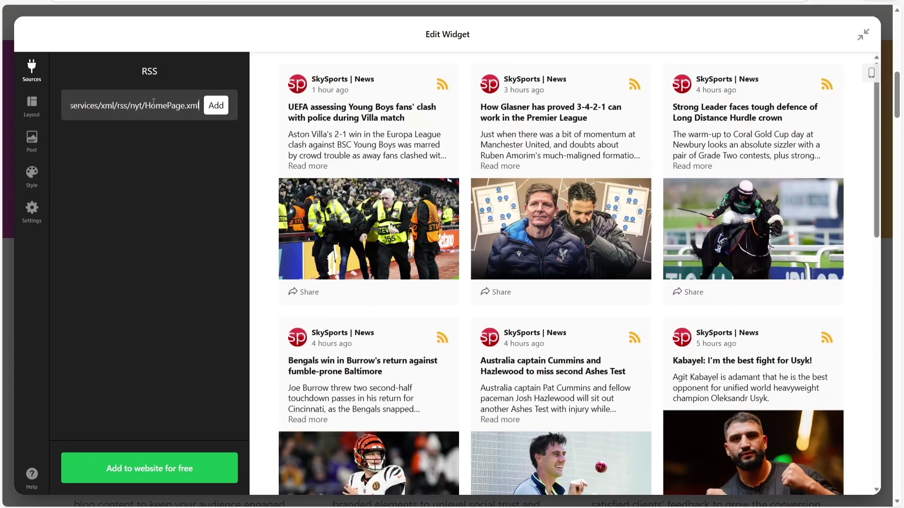
click(216, 105)
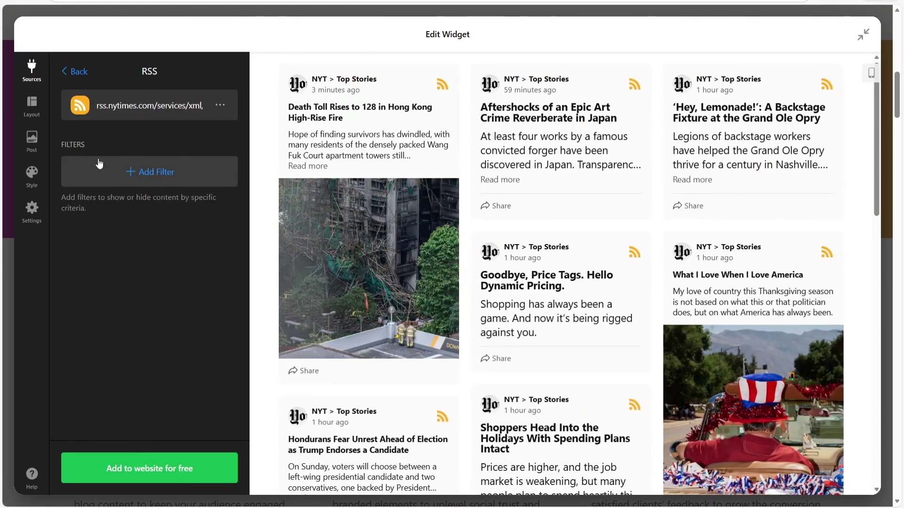
Check which filter types the RSS source offers without adding a filter.
click(189, 177)
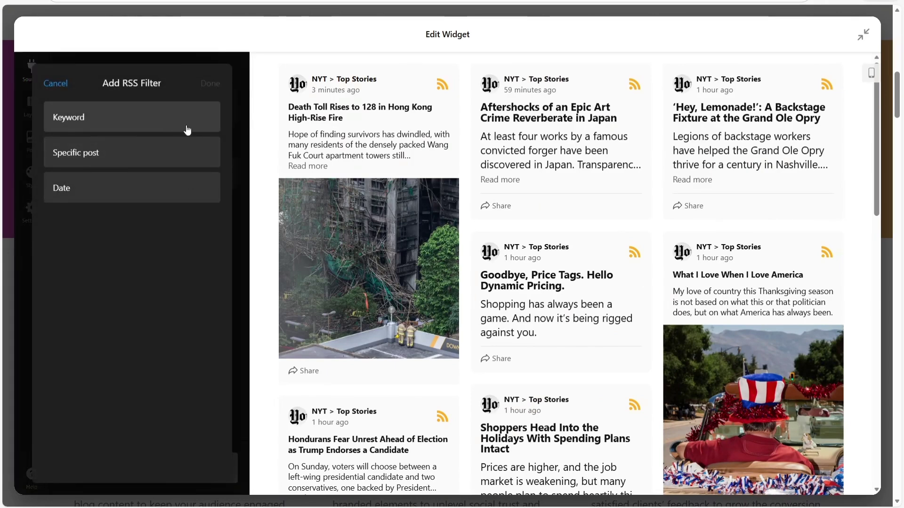
click(58, 83)
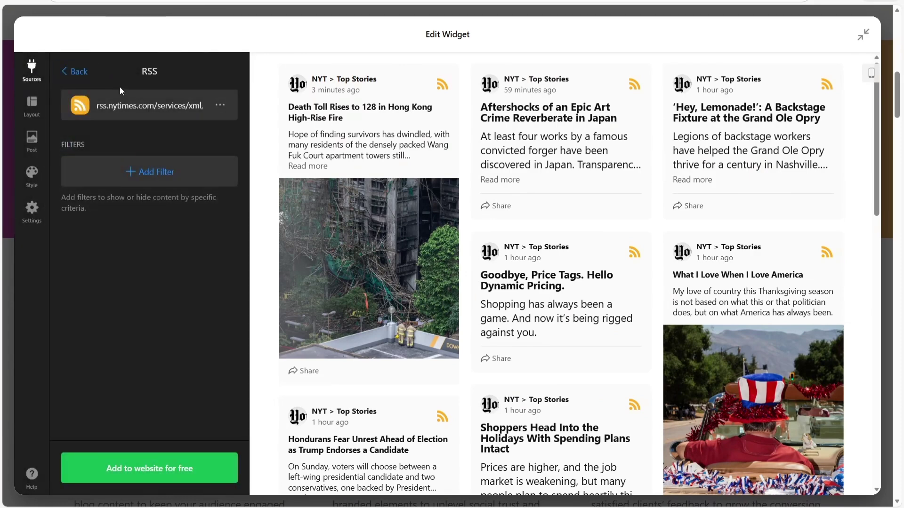
Compare the Grid, Carousel, Slider and List layouts in the widget preview and return to the Masonry layout.
click(36, 105)
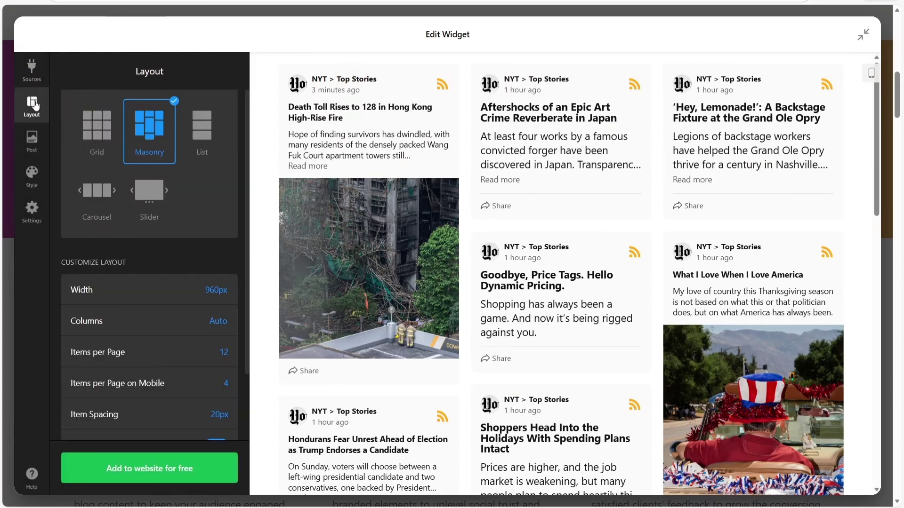
click(96, 127)
click(89, 206)
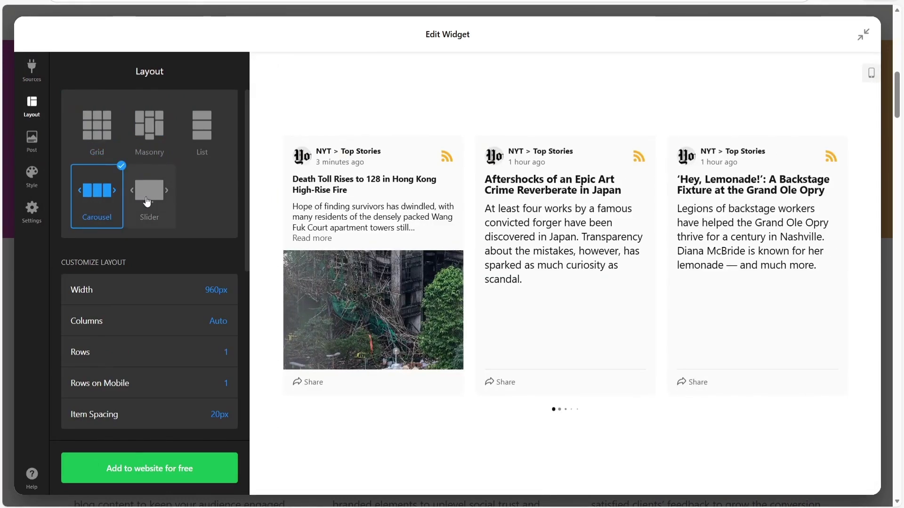
click(148, 200)
click(104, 149)
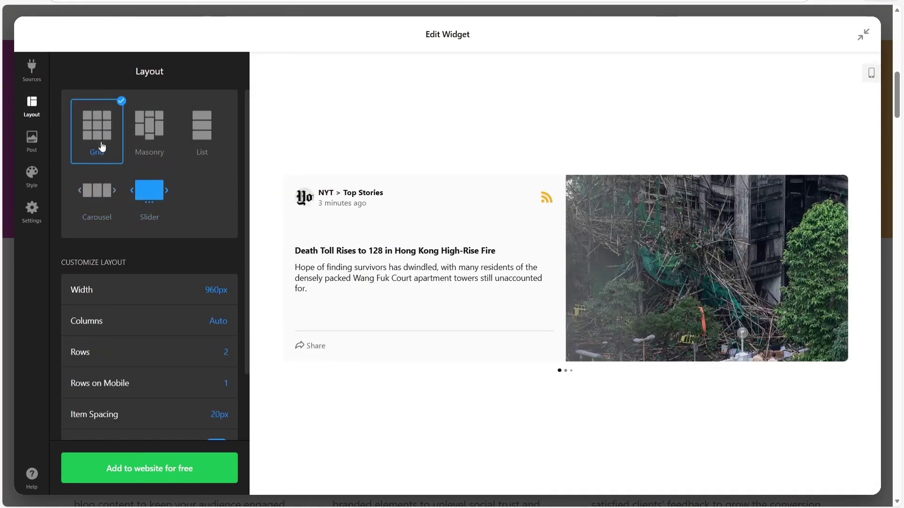
click(136, 139)
click(200, 134)
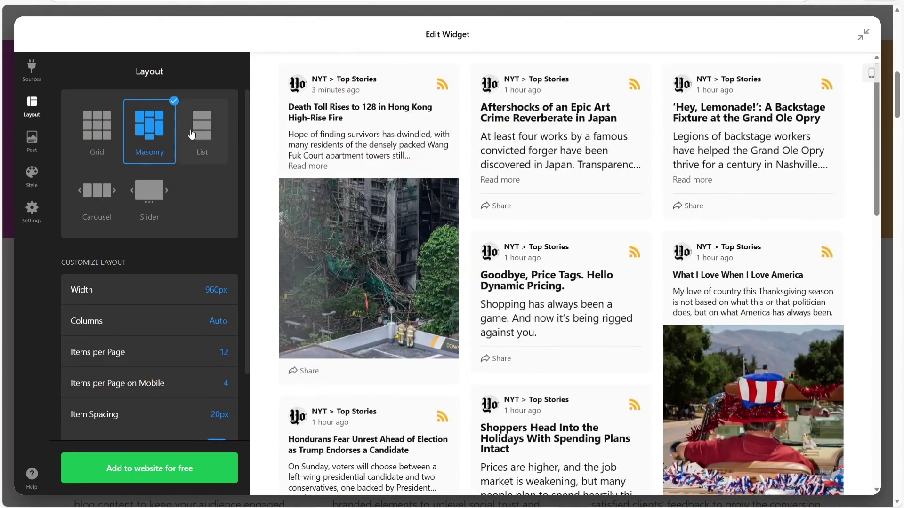
click(149, 135)
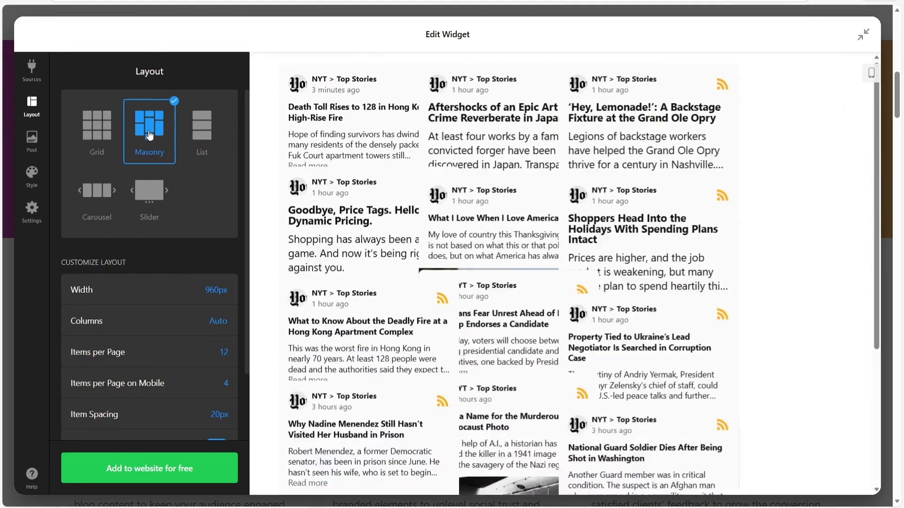
Review the Masonry layout's customization options, including Items per Page on Mobile, and load more posts in the preview.
scroll(147, 160, down, 2)
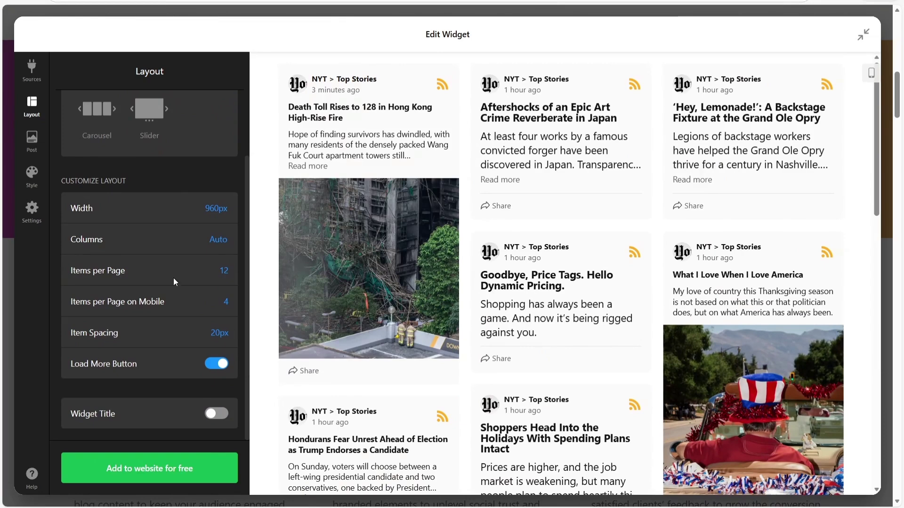
click(132, 300)
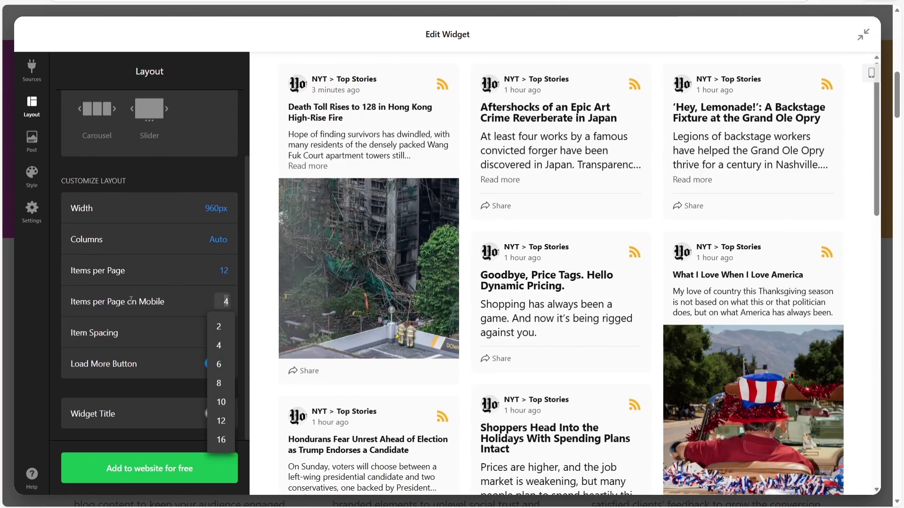
click(59, 338)
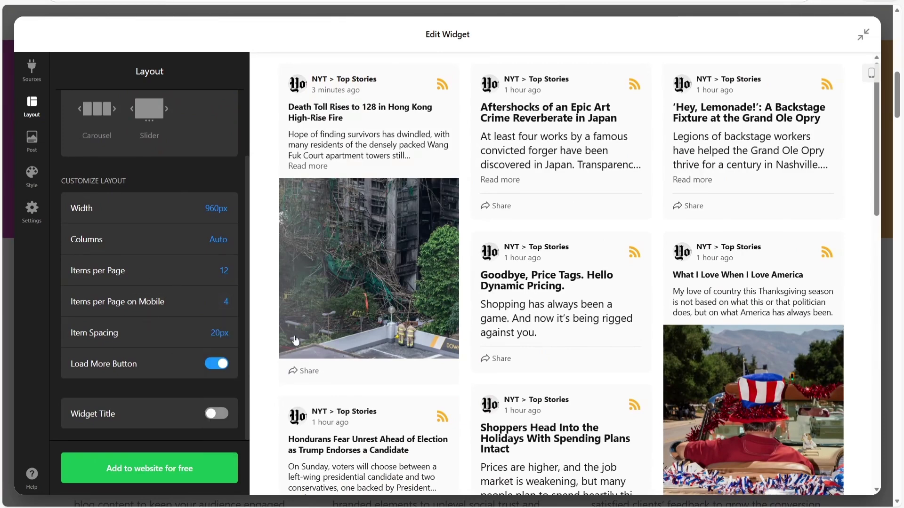
scroll(295, 340, down, 15)
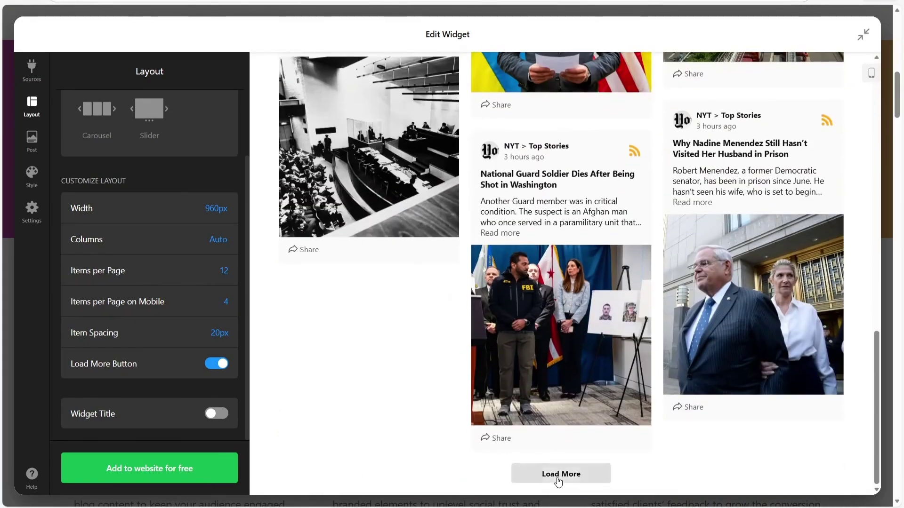
click(560, 474)
scroll(502, 306, up, 15)
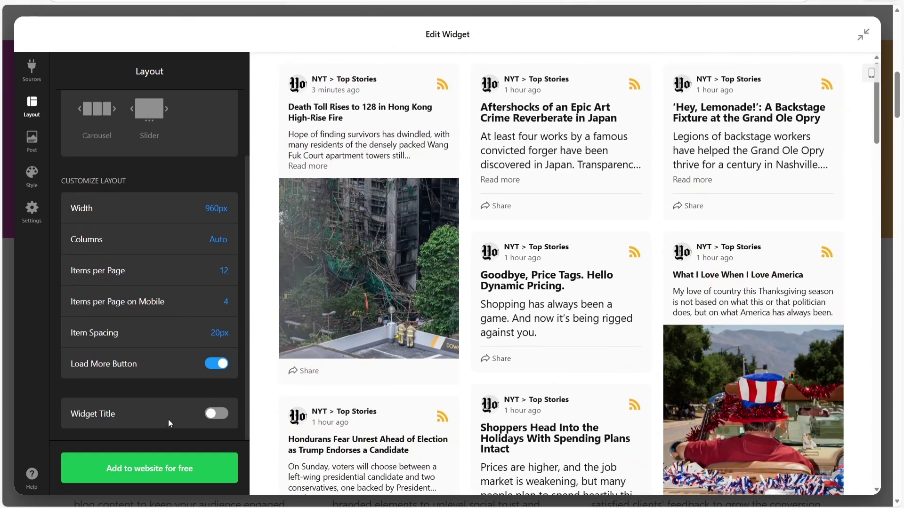
Try out the widget title with the caption "hello" and turn the title off again.
click(216, 414)
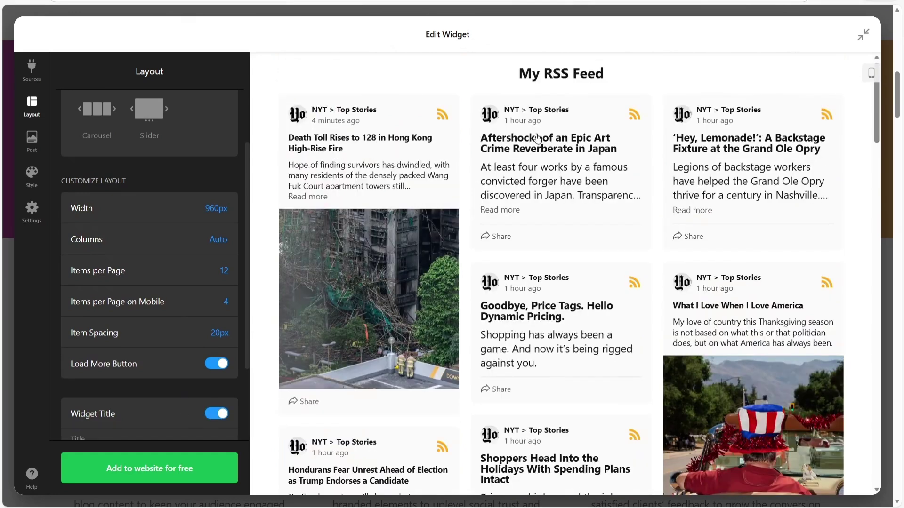
drag(507, 78, 620, 79)
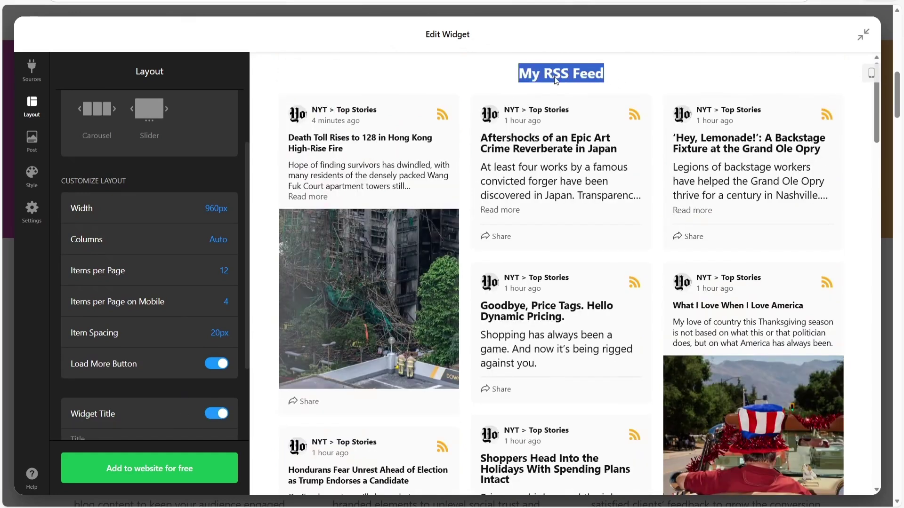
scroll(149, 266, down, 2)
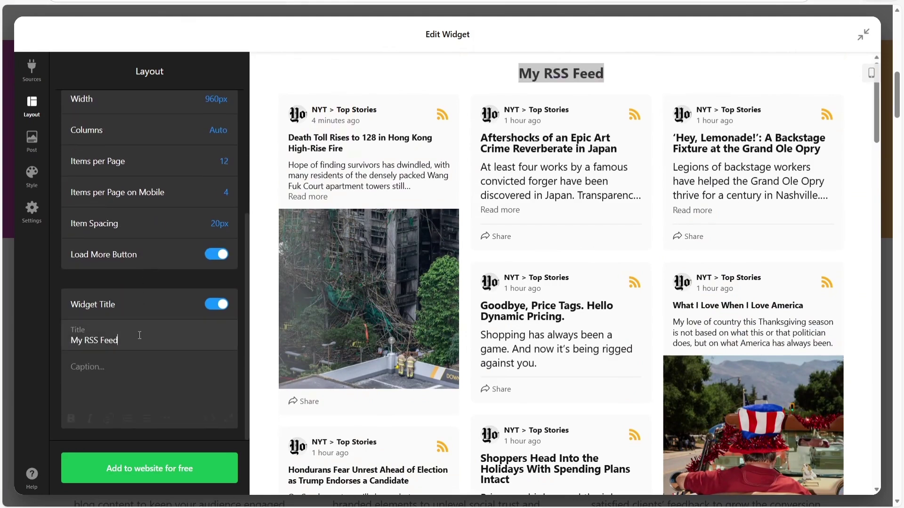
click(126, 367)
text(hello)
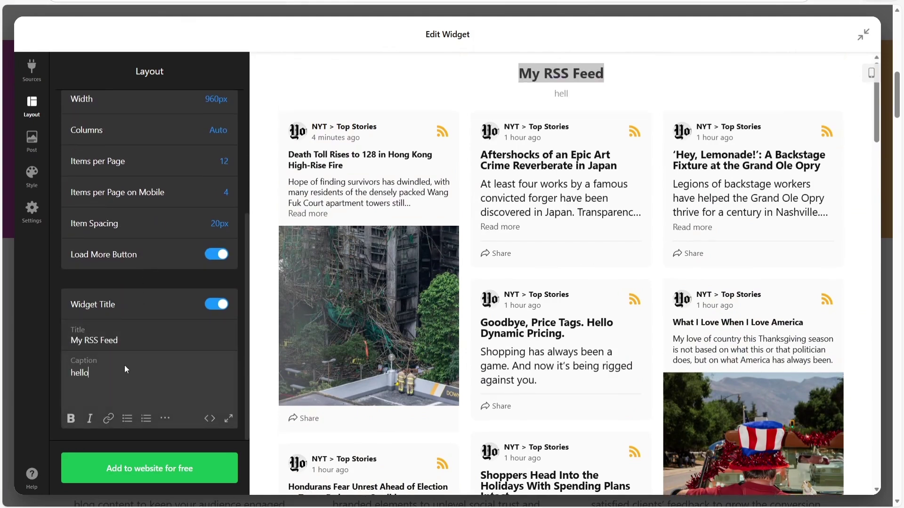
click(210, 306)
Compare the post styles and apply the fourth one, with the image above the text and the author below.
click(32, 140)
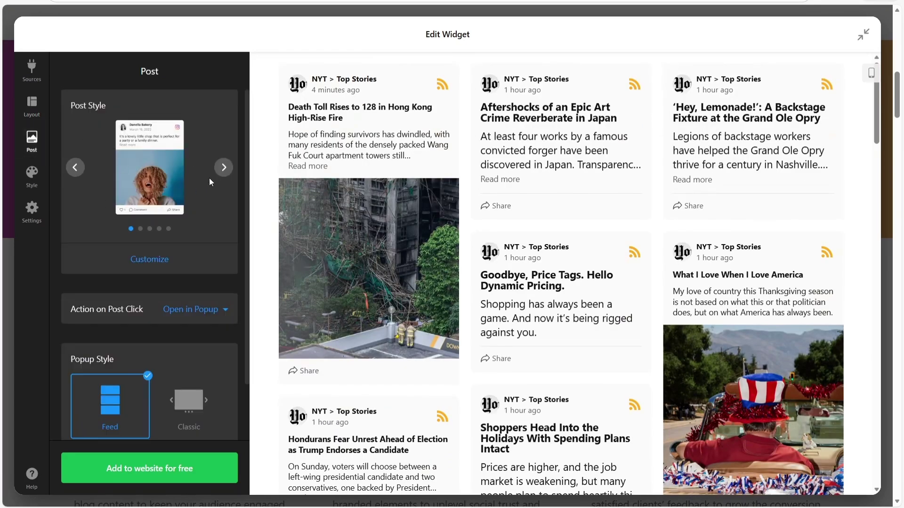
click(224, 169)
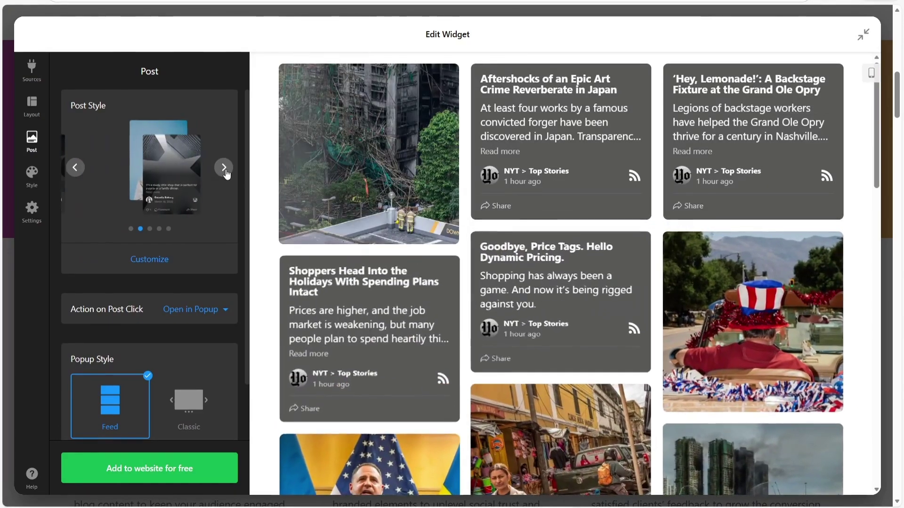
click(224, 168)
click(224, 168)
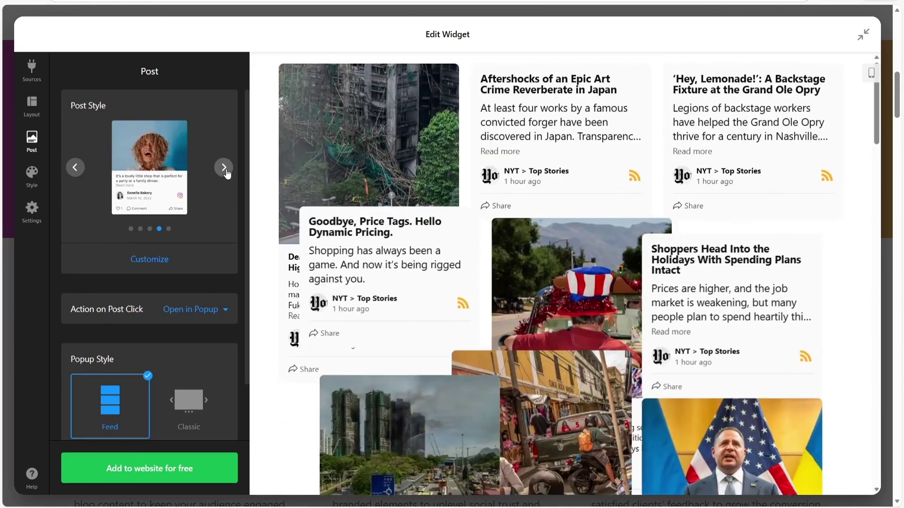
click(75, 168)
click(76, 168)
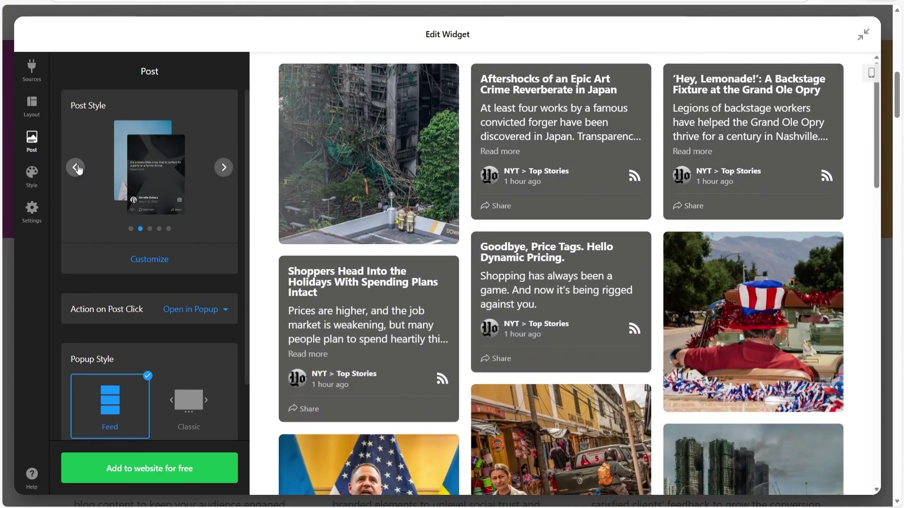
click(77, 168)
Try the Classic popup style, restore Feed, and review which elements the popup shows.
scroll(152, 189, down, 2)
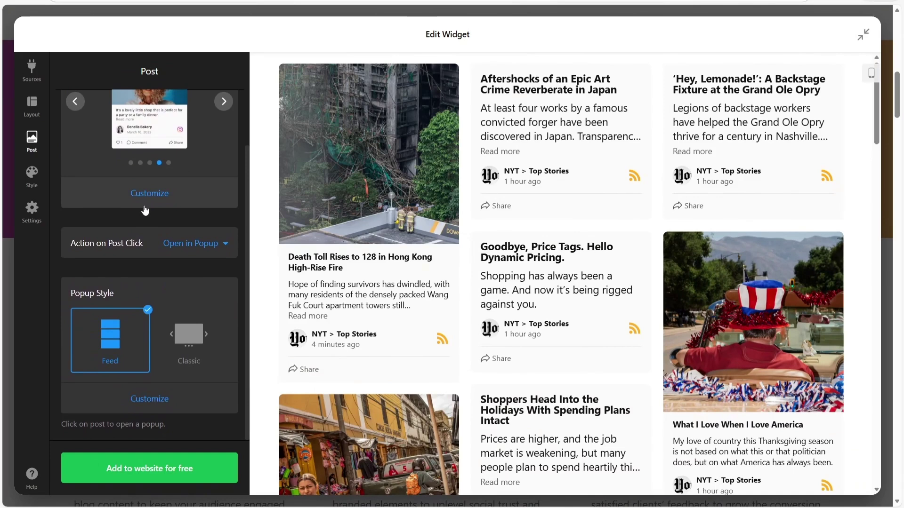
click(197, 349)
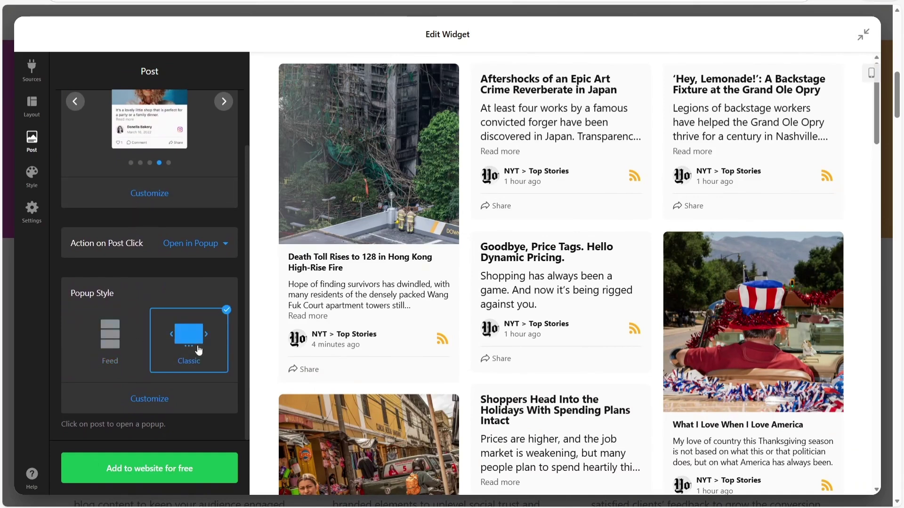
click(134, 350)
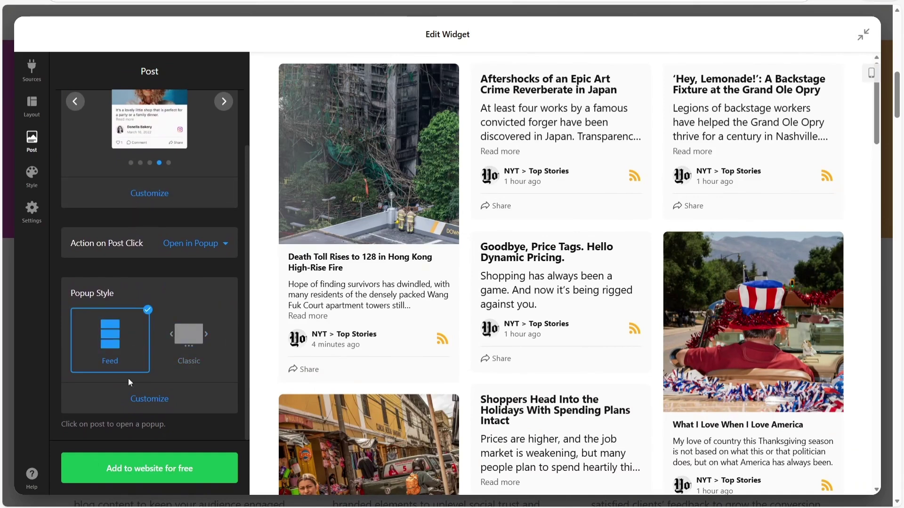
click(210, 402)
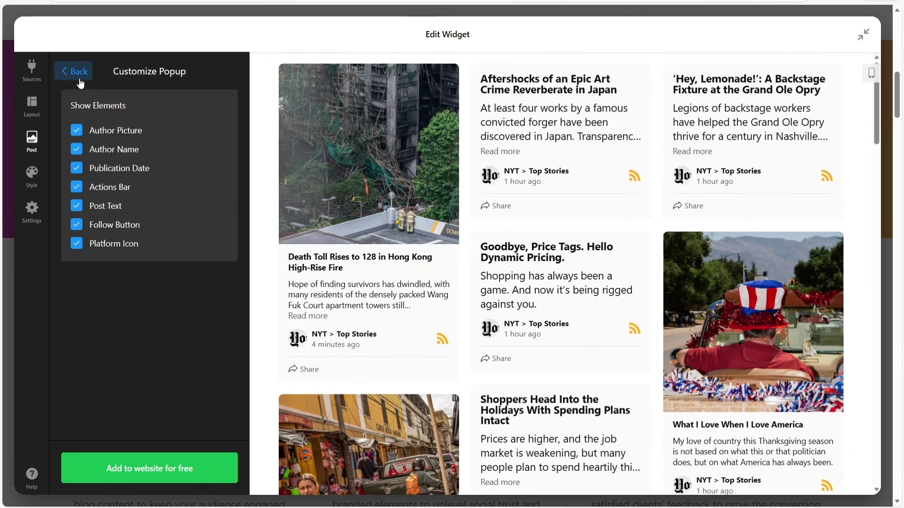
Try the Dark color scheme and a green accent, and settle on the Light scheme with the bright orange accent color.
click(34, 178)
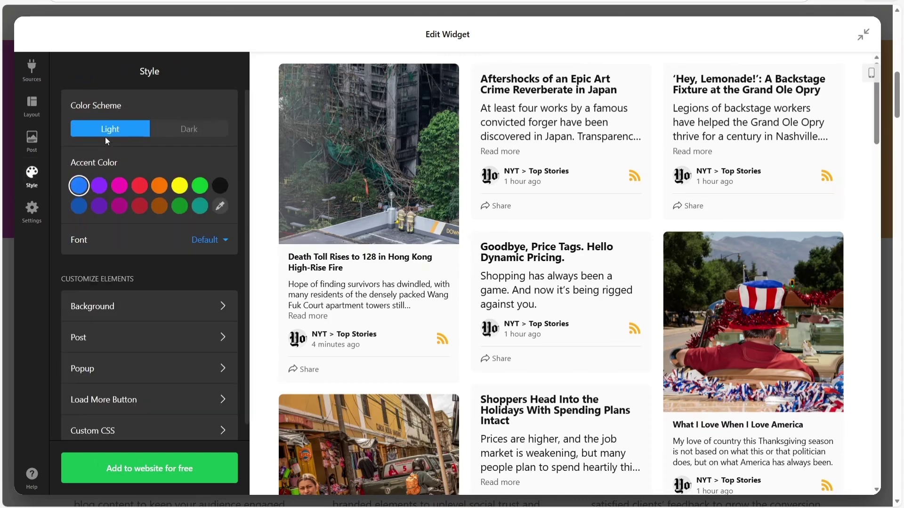
click(178, 134)
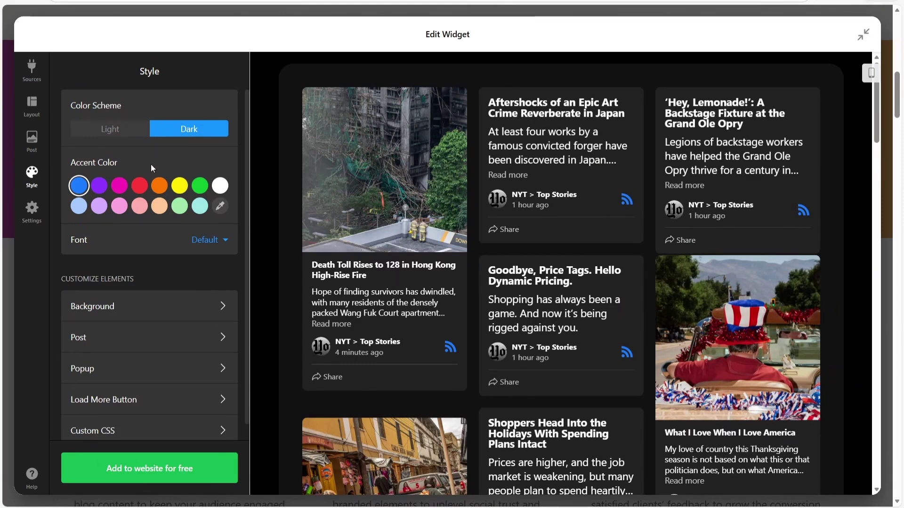
click(160, 185)
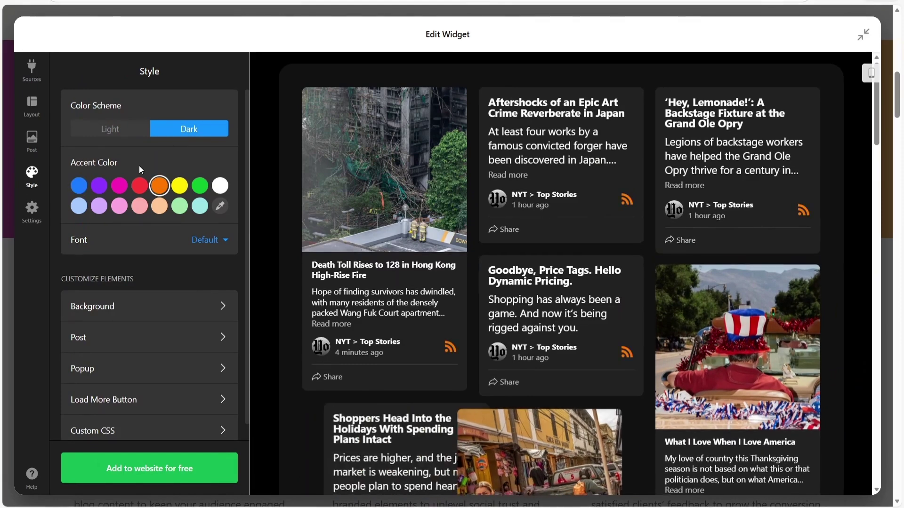
click(128, 139)
click(179, 206)
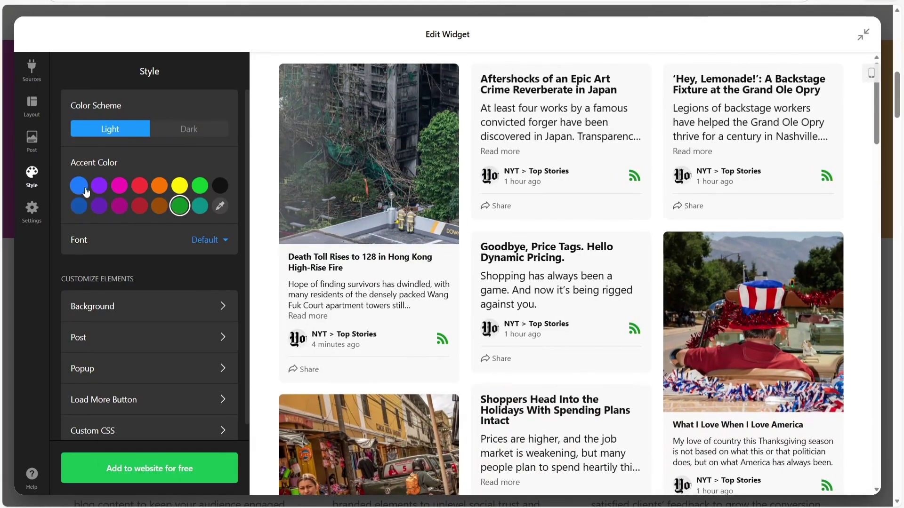
click(160, 186)
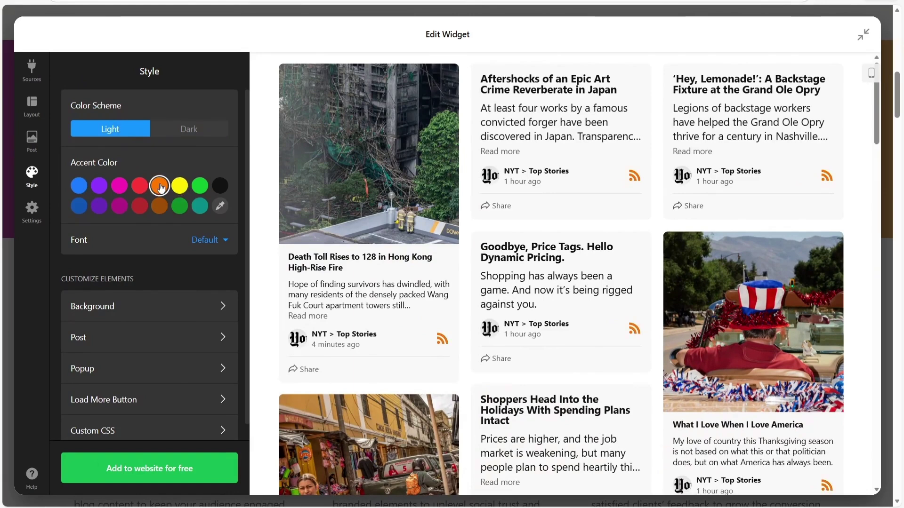
Add the customized RSS Feed widget to the website for free and publish it.
scroll(138, 246, down, 1)
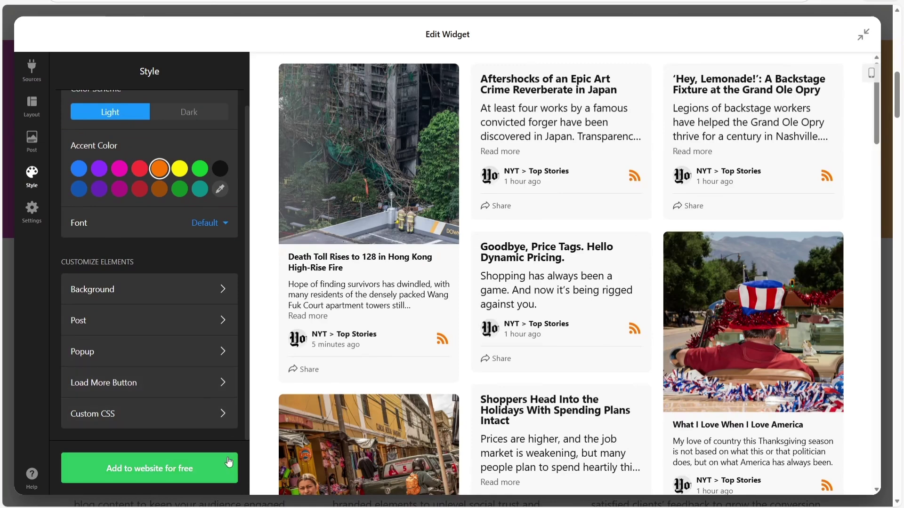
click(179, 471)
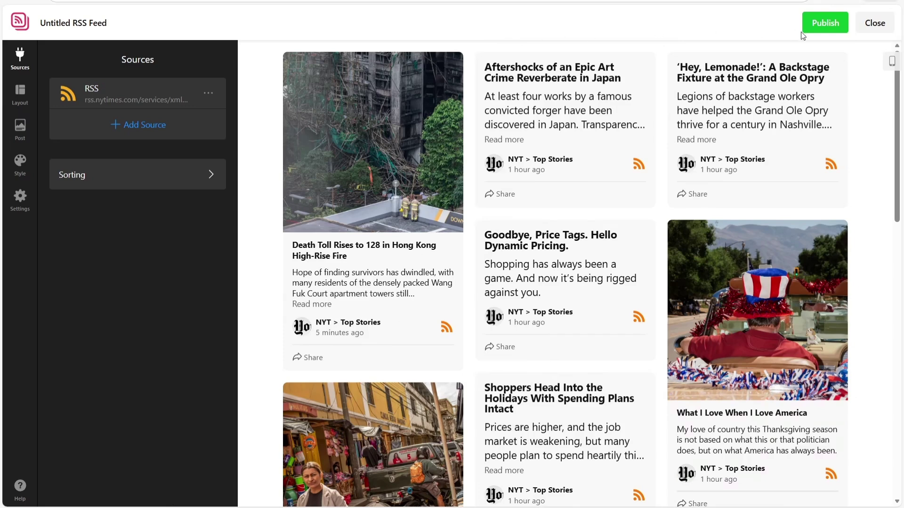
click(829, 32)
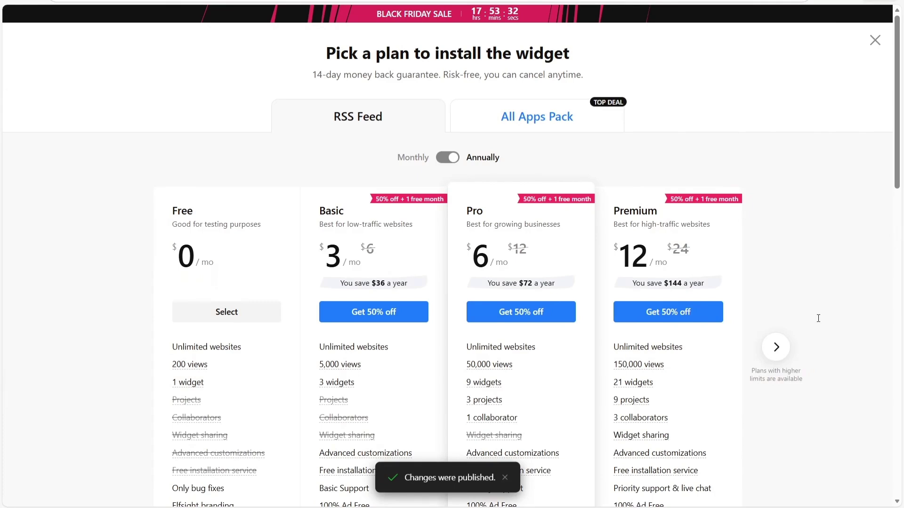
Select the Free plan for the RSS Feed widget and copy its embed code.
scroll(808, 138, down, 1)
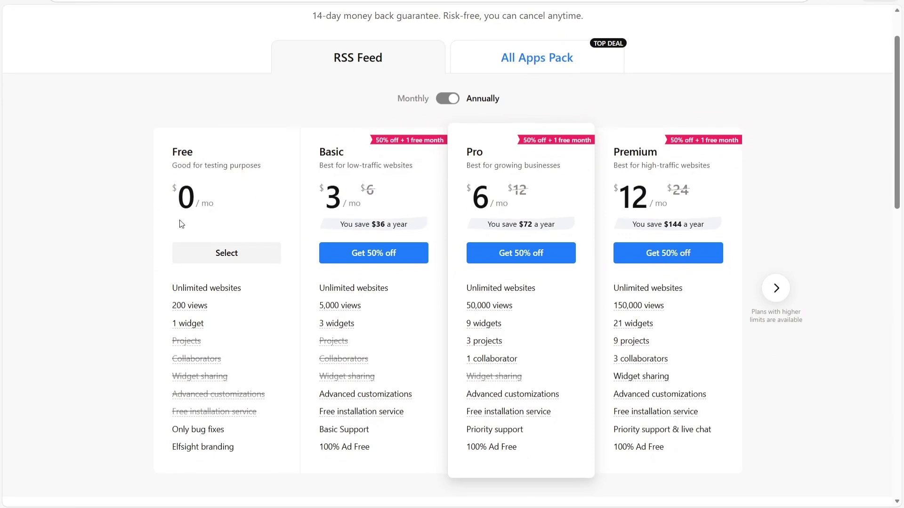
click(232, 255)
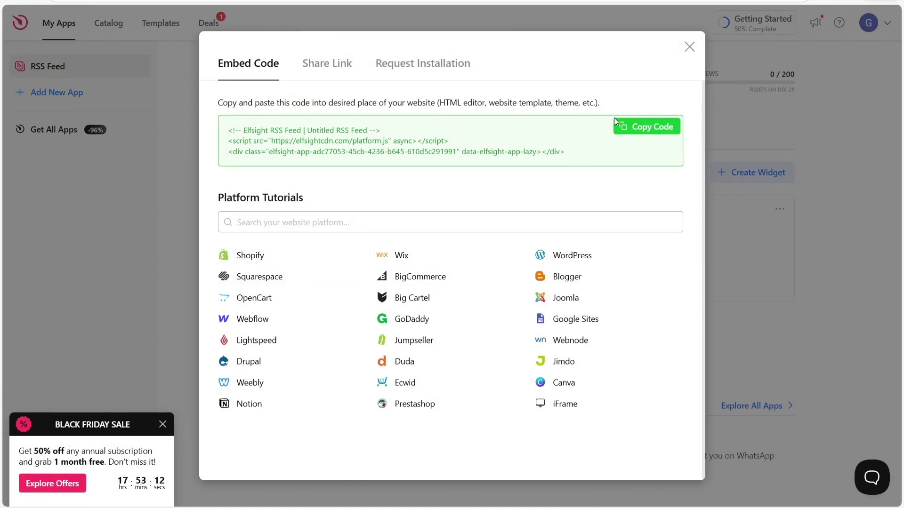
click(652, 134)
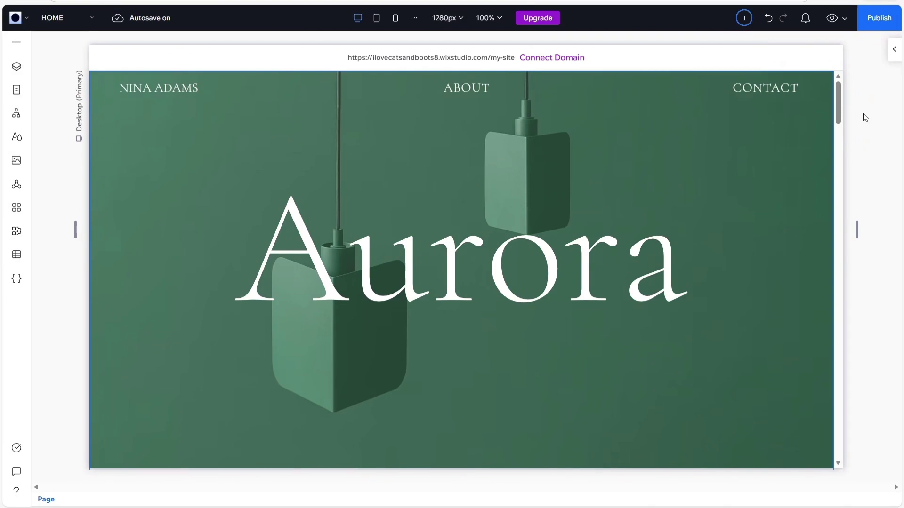
Add a blank section between the Aurora hero and The Collection, and insert an Embed Code element in it.
scroll(662, 115, down, 4)
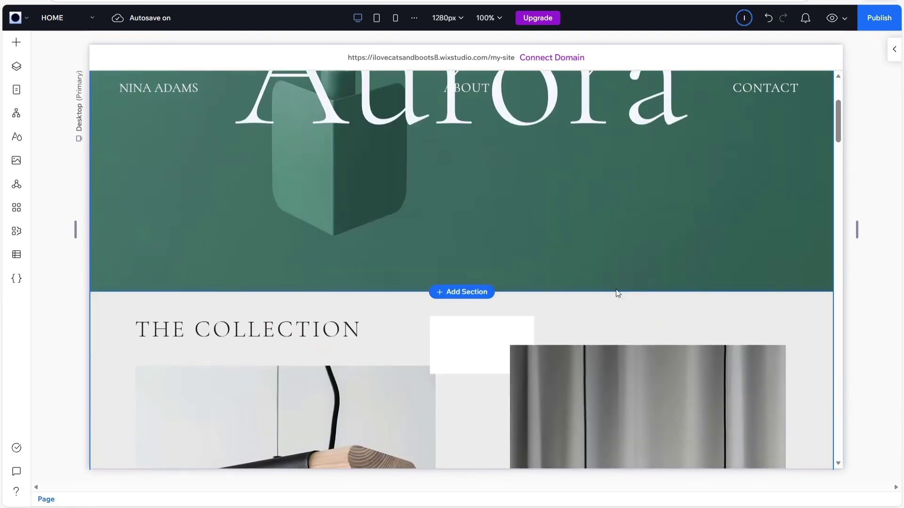
click(472, 297)
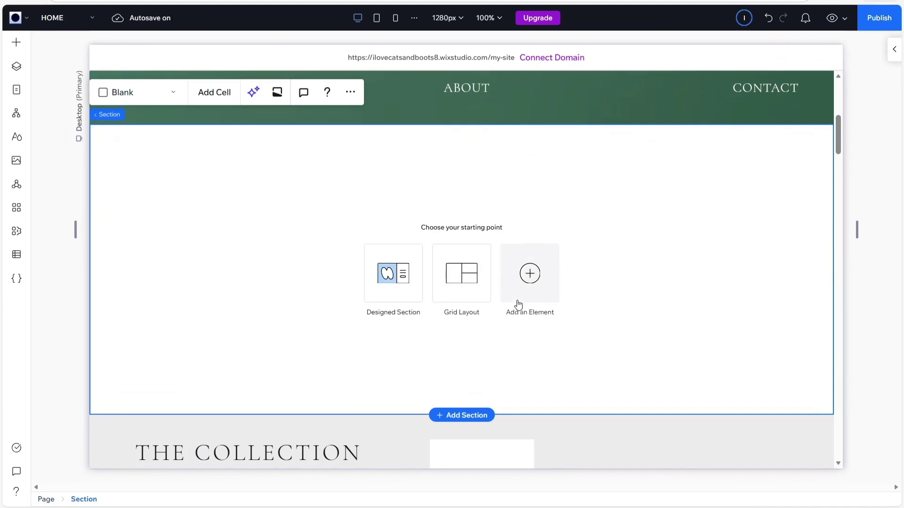
click(527, 279)
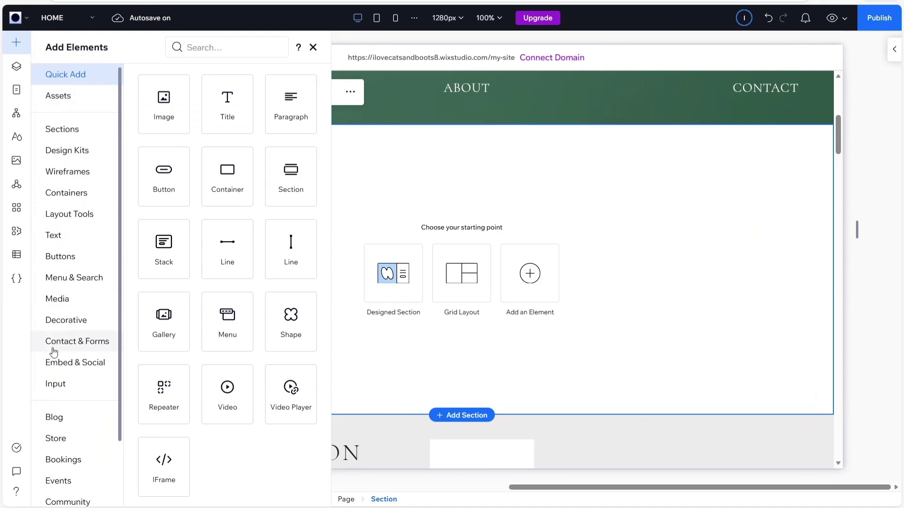
click(51, 365)
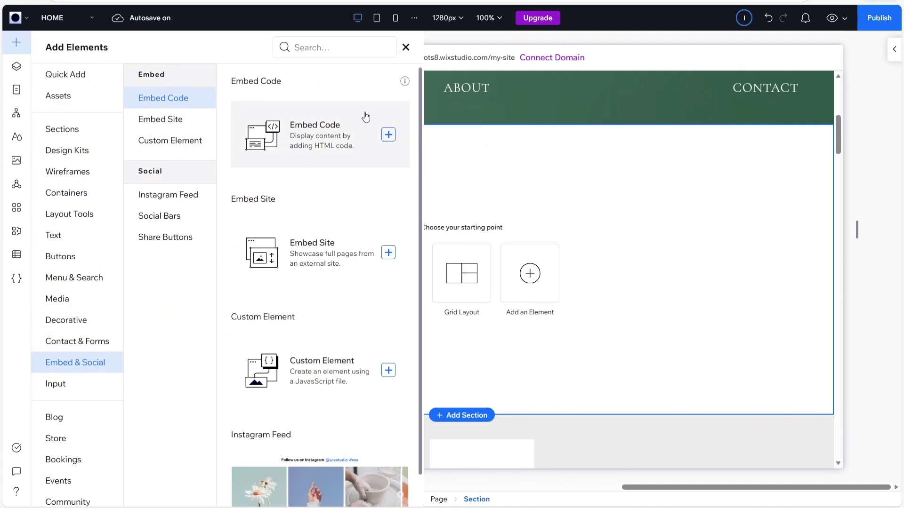
click(388, 136)
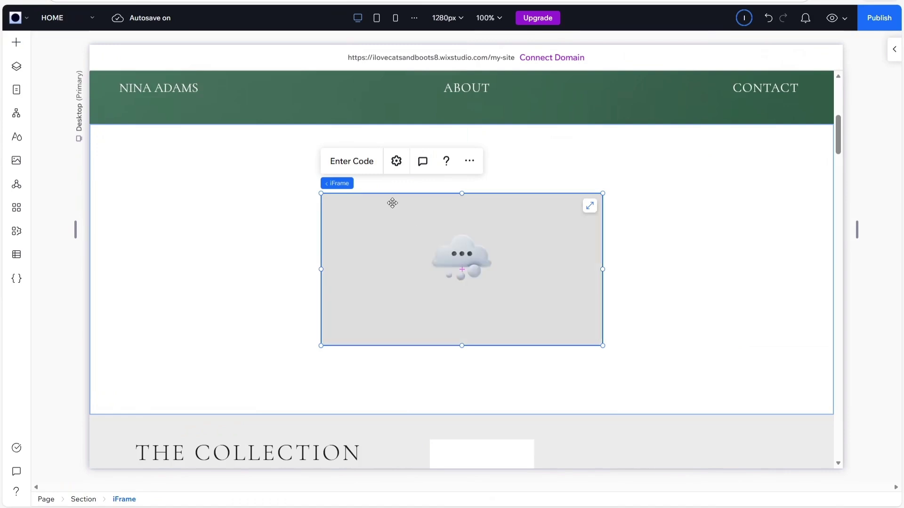
Paste the copied Elfsight RSS Feed code into the iFrame's HTML settings, apply it, and close the settings.
click(360, 170)
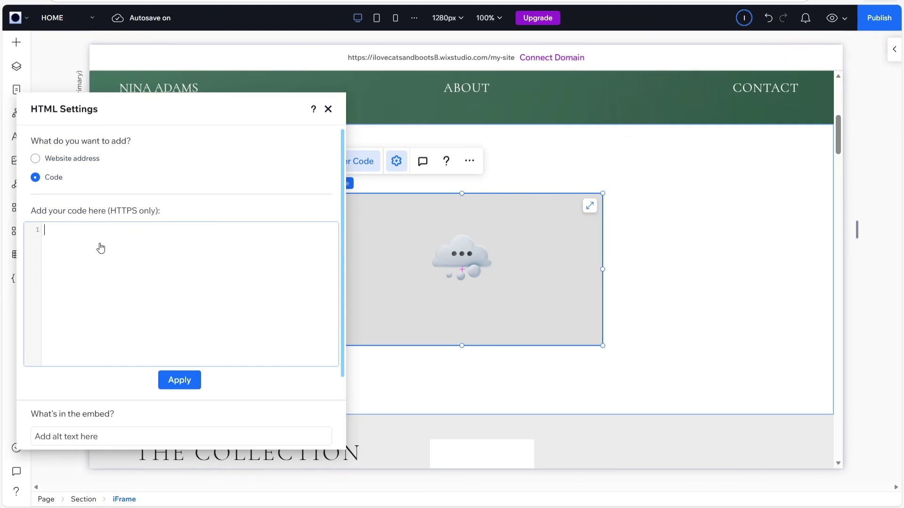
key(ctrl+v)
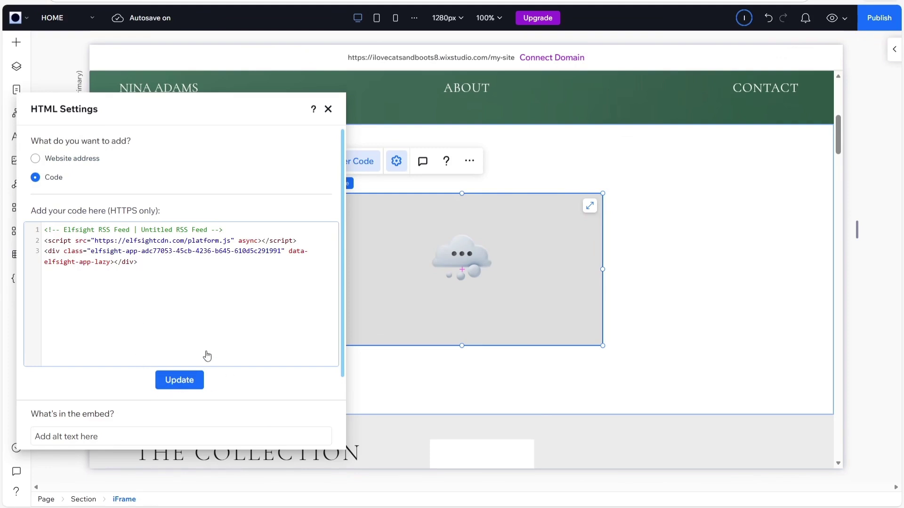
click(184, 379)
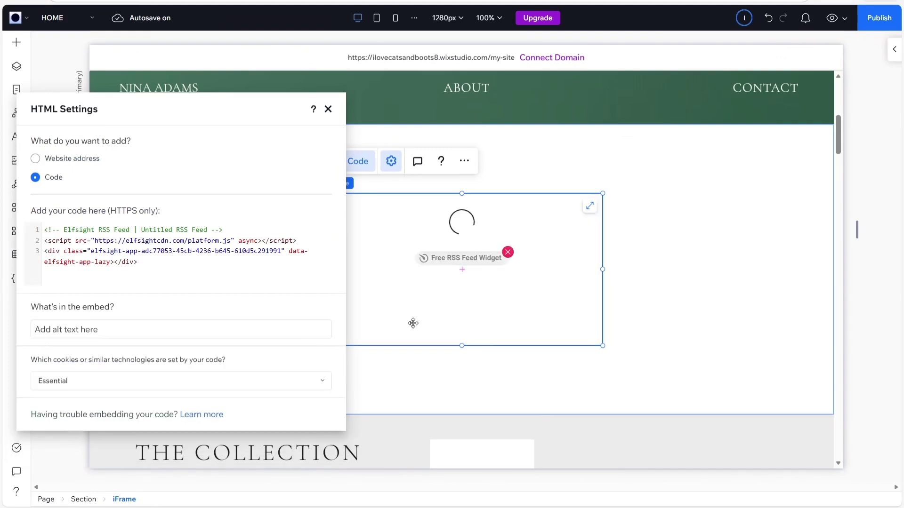
click(413, 323)
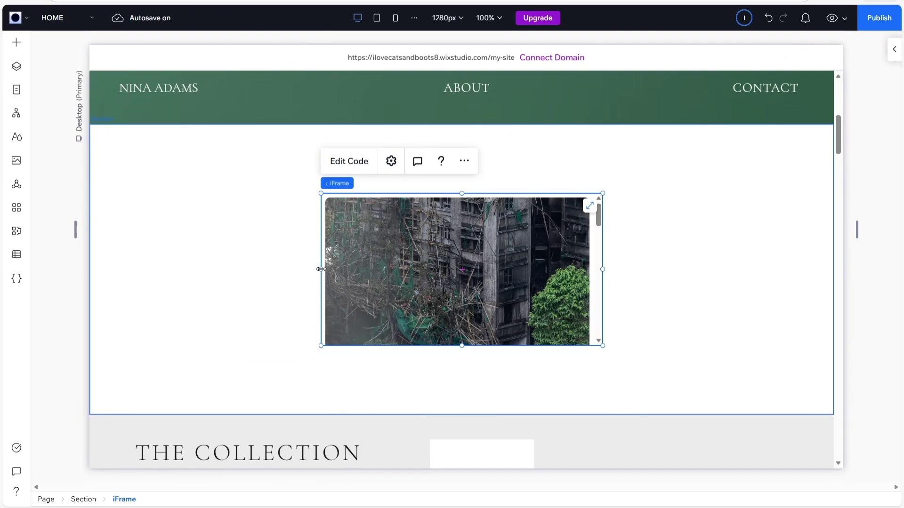
Widen the iFrame on both sides to span the full width of the section, and deselect it.
drag(321, 269, 90, 278)
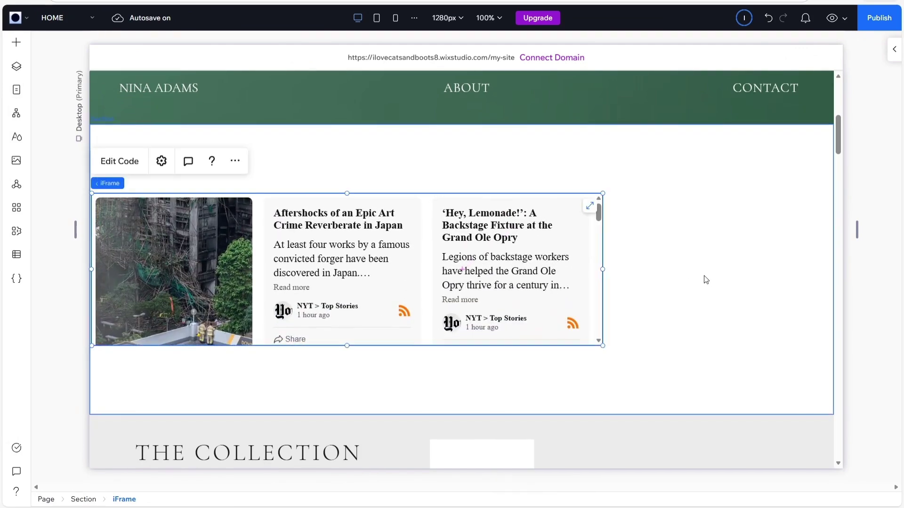
drag(603, 269, 835, 274)
click(870, 162)
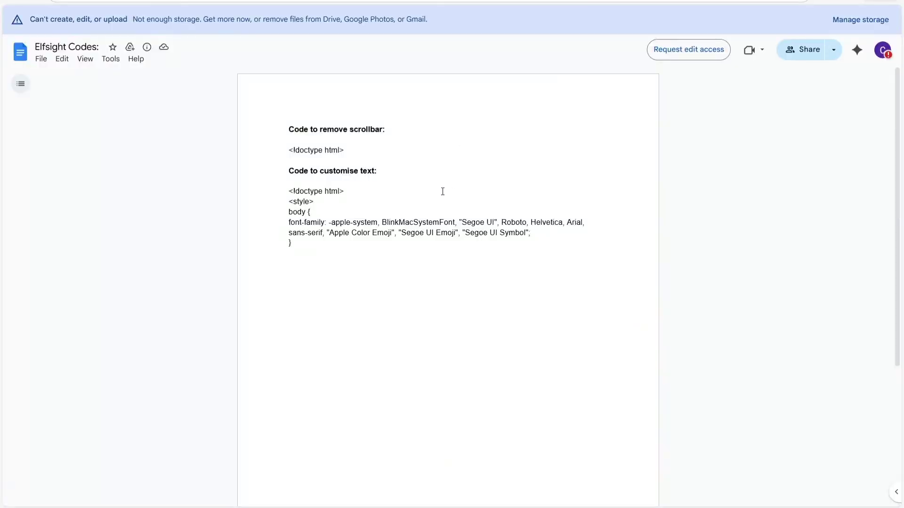
In the Google Docs file Elfsight Codes, copy the whole code block under "Code to customise text".
drag(303, 170, 404, 170)
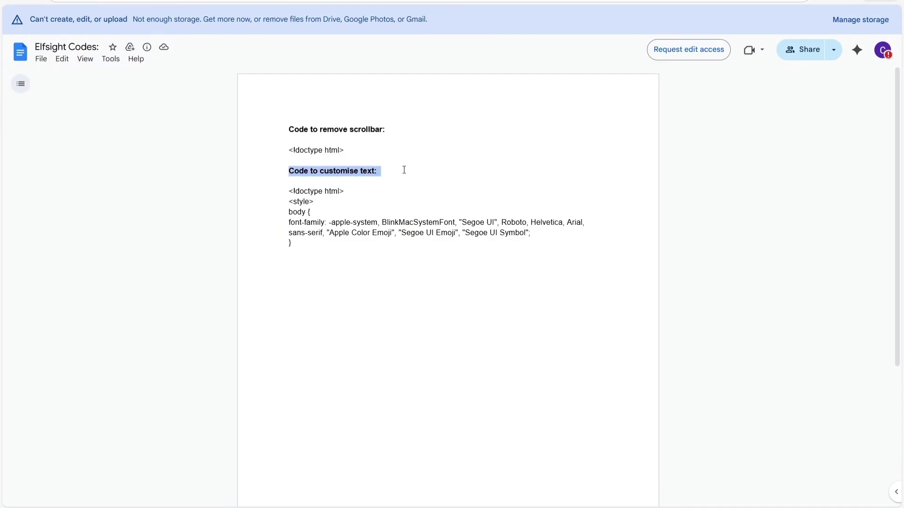
click(405, 170)
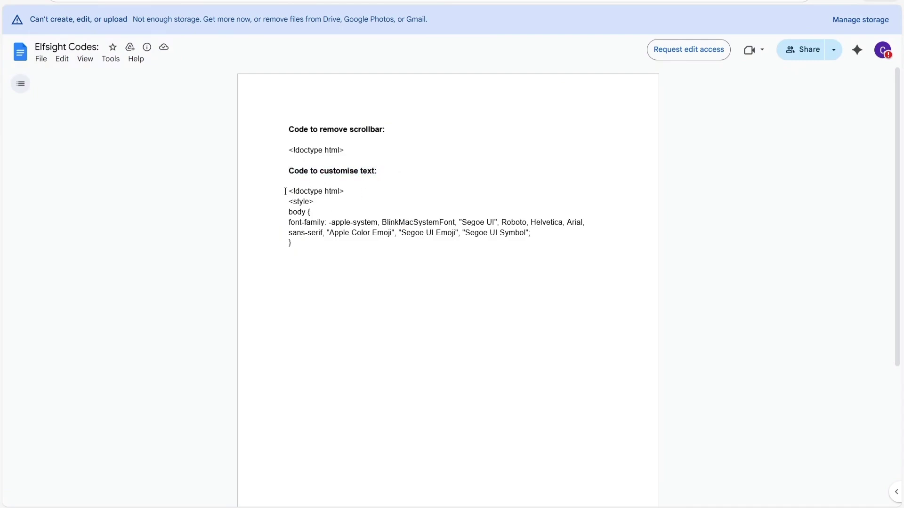
drag(285, 191, 310, 248)
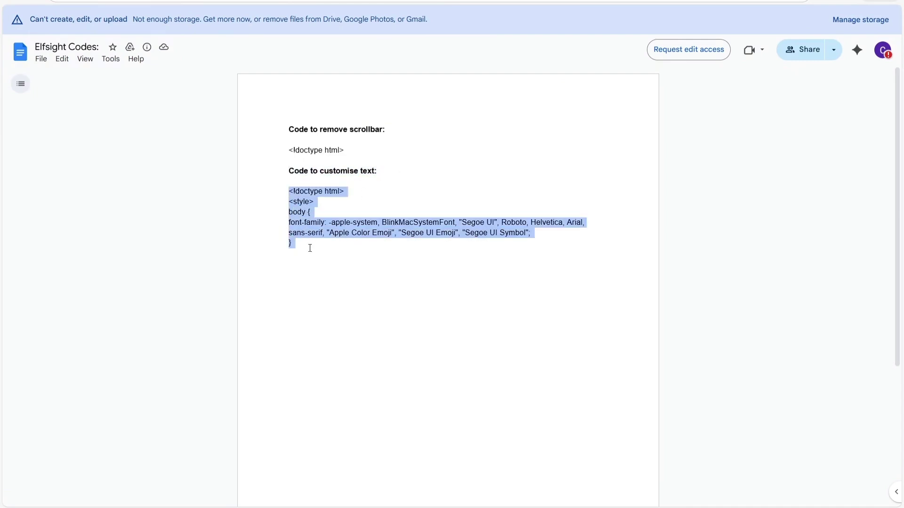
right_click(304, 218)
click(335, 230)
click(335, 234)
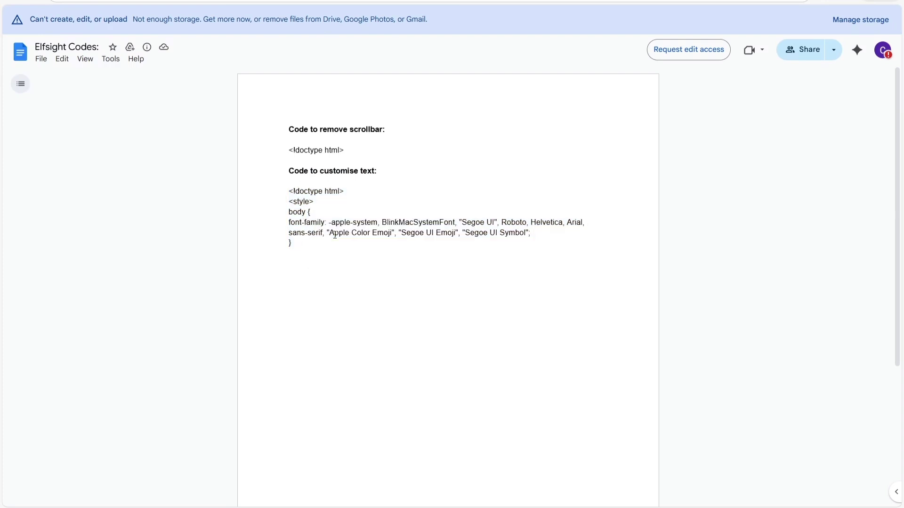
Back in Wix Studio, paste the font-family style code after the existing RSS Feed embed code in the iFrame and update it.
click(187, 4)
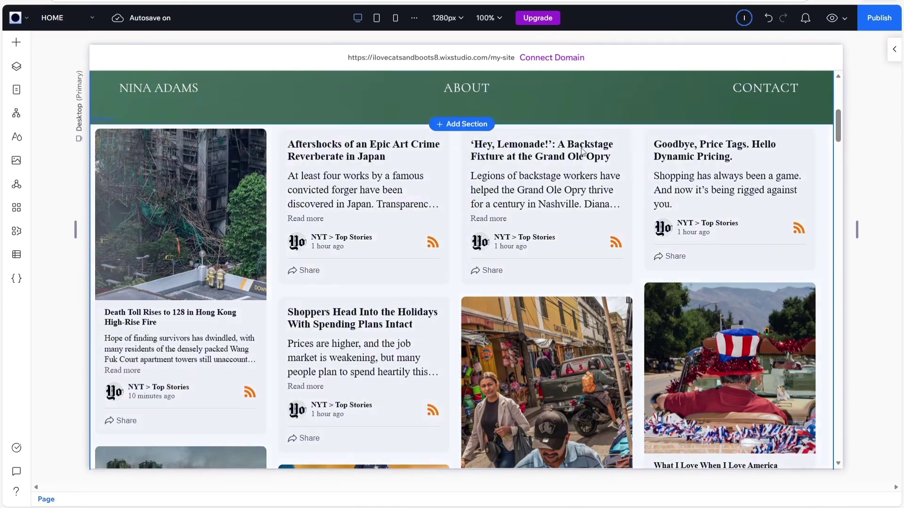
click(332, 227)
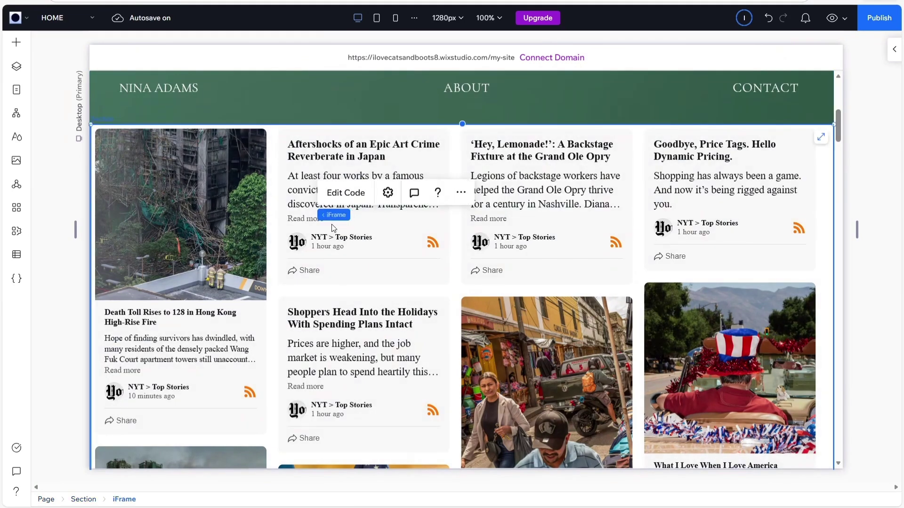
click(340, 198)
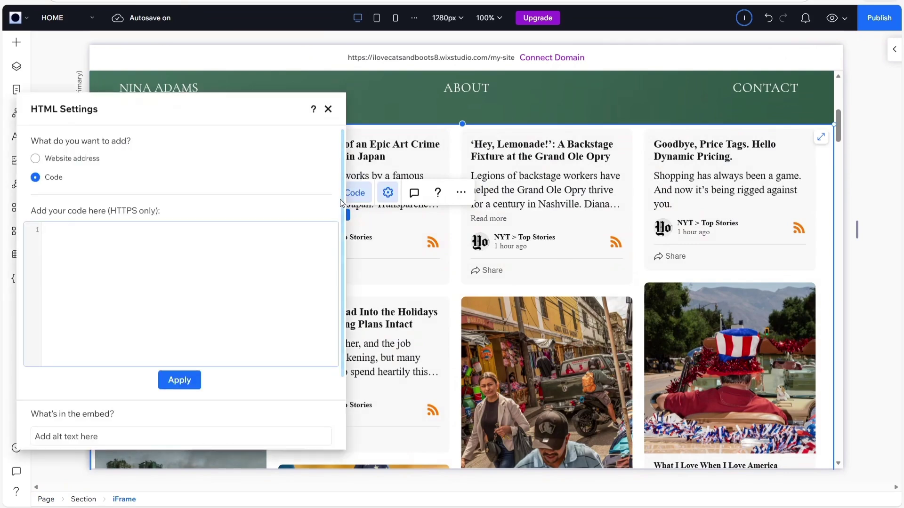
key(ctrl+v)
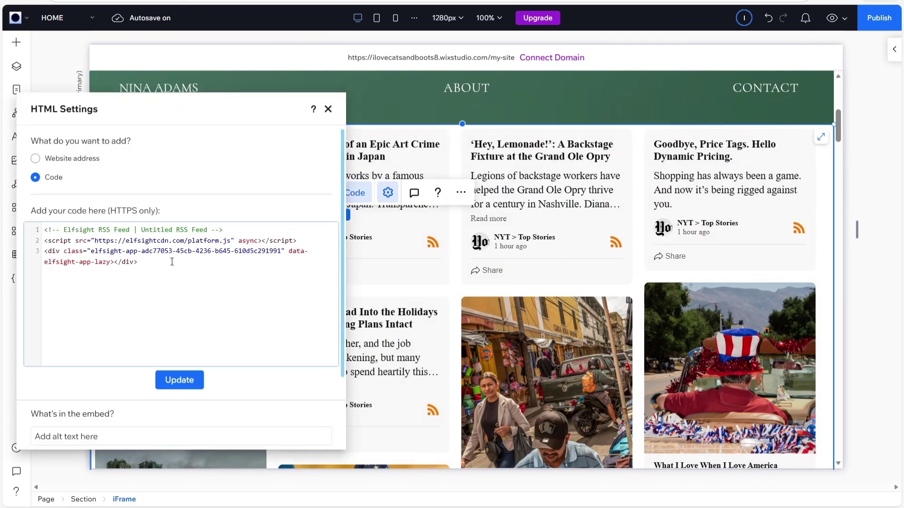
key(ctrl+v)
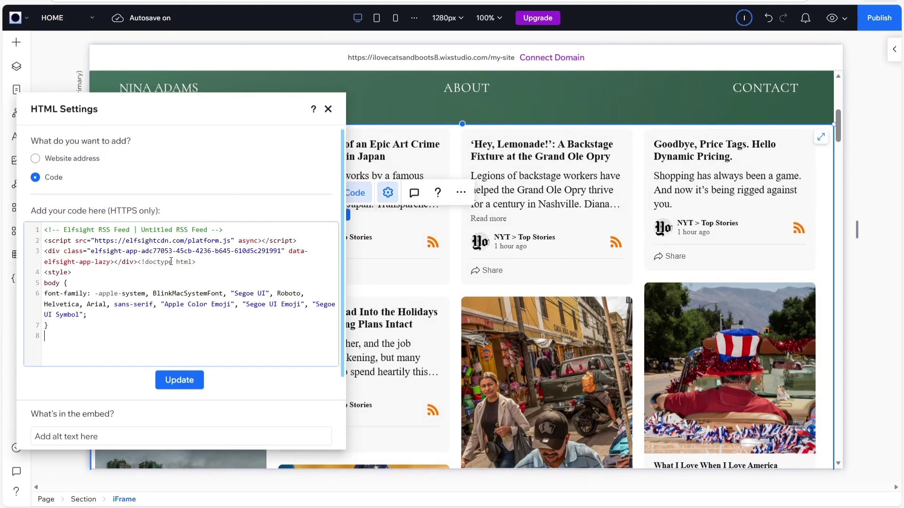
triple_click(93, 293)
click(99, 317)
click(177, 380)
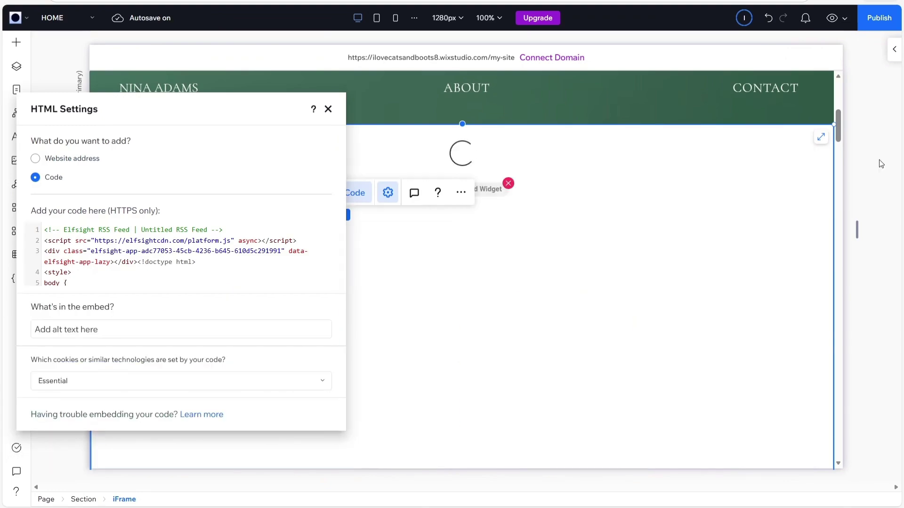
click(879, 159)
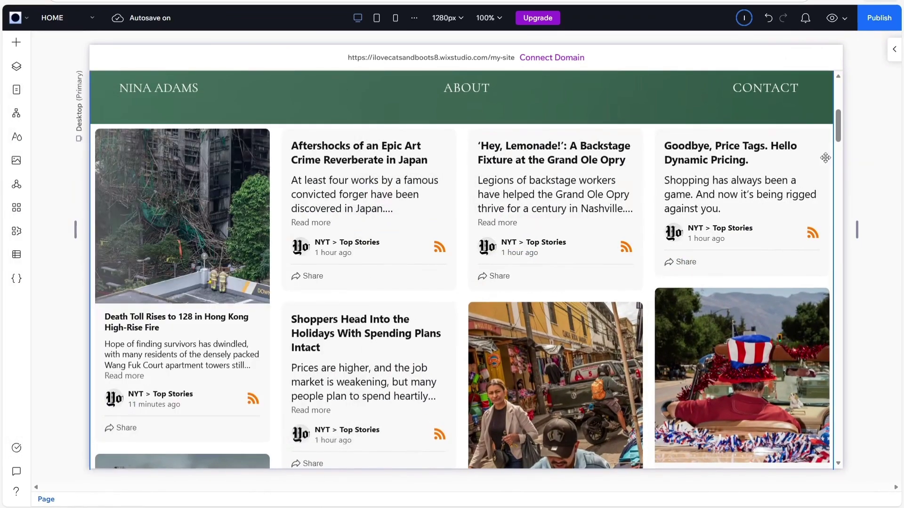
Examine the restyled RSS feed on the page, and preview the site to check how the stories display and scroll.
scroll(719, 171, down, 6)
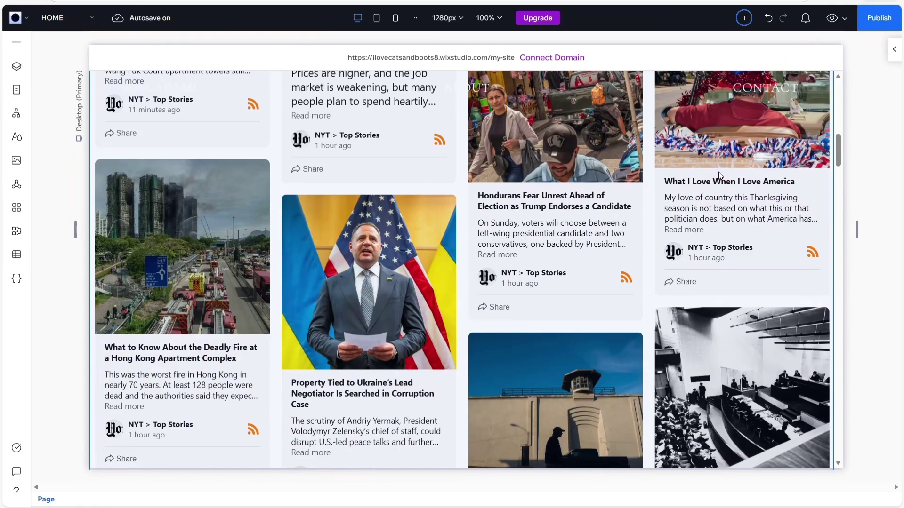
scroll(719, 171, up, 6)
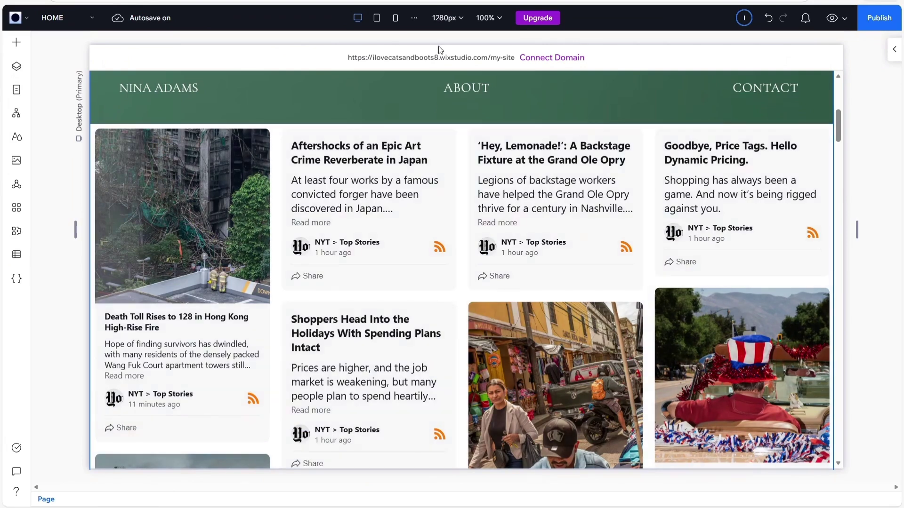
click(831, 19)
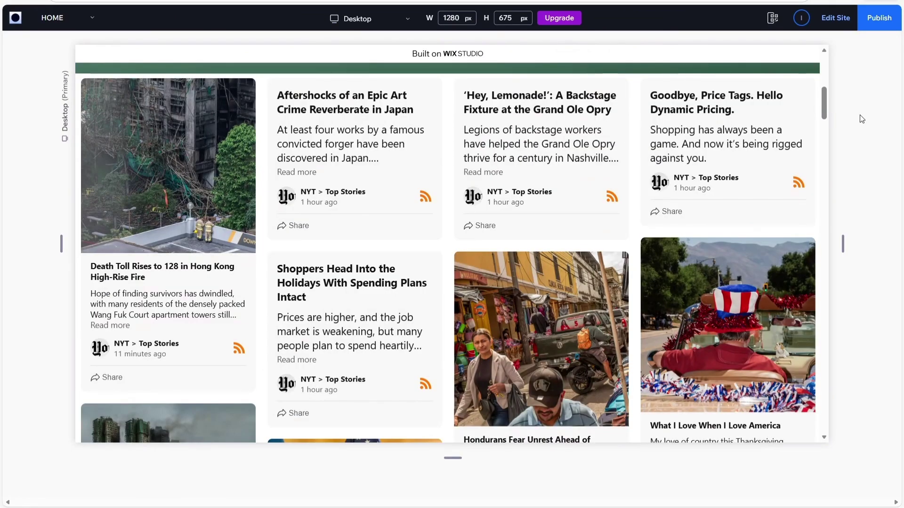
scroll(861, 118, down, 10)
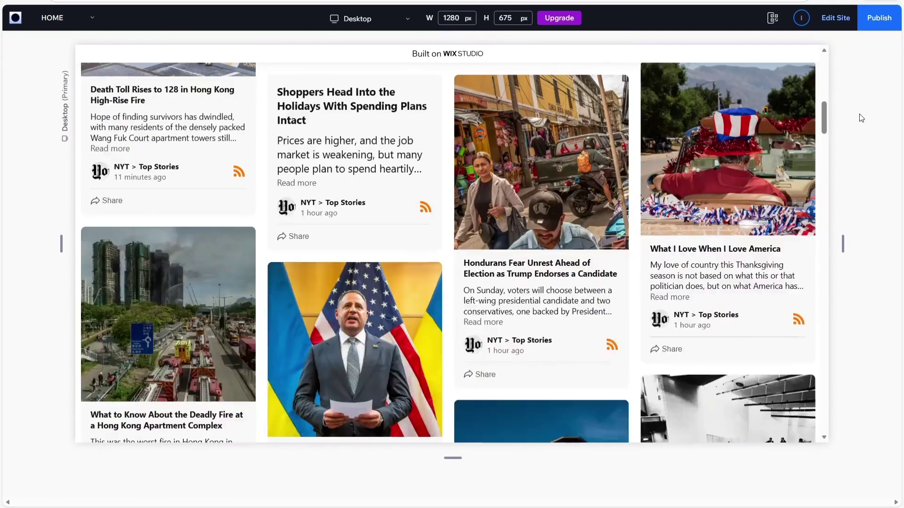
scroll(861, 117, down, 4)
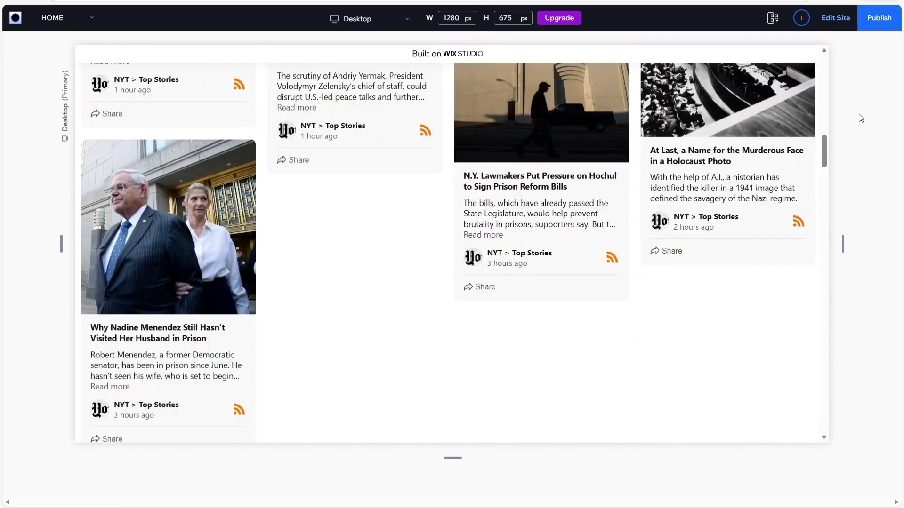
click(442, 358)
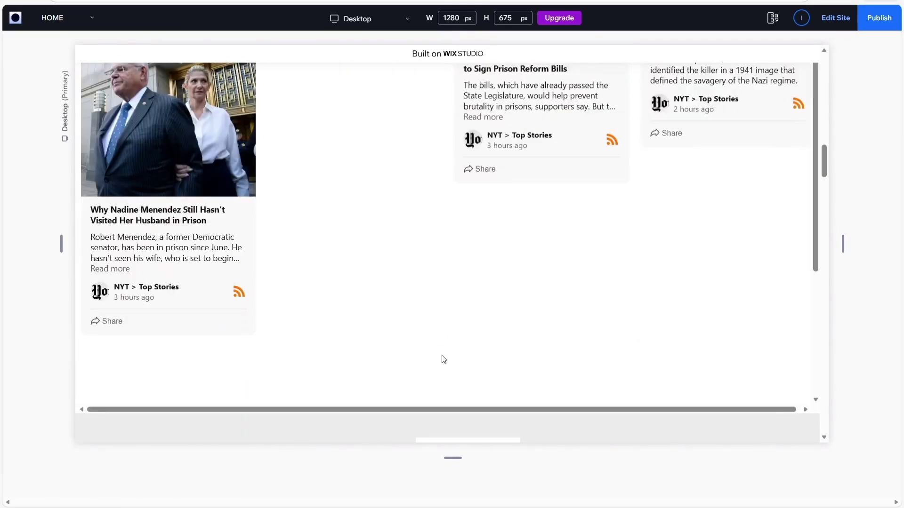
scroll(636, 196, down, 8)
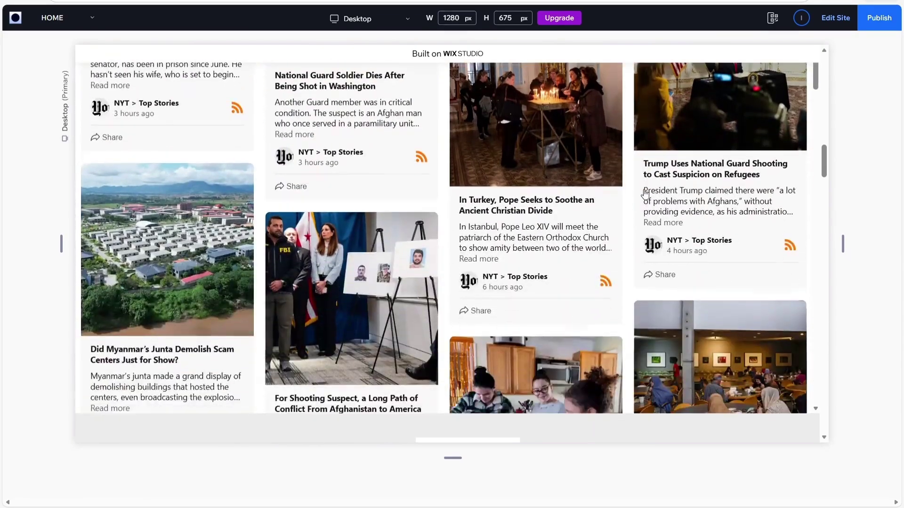
scroll(645, 194, down, 3)
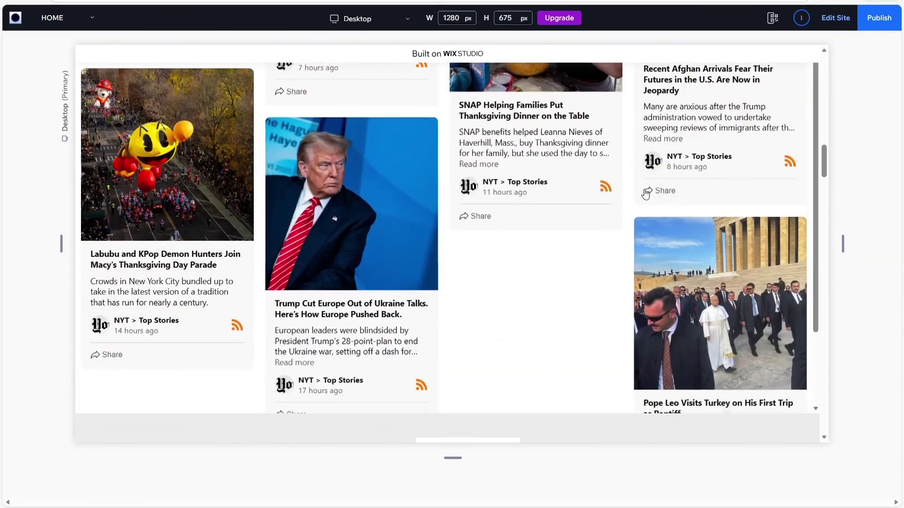